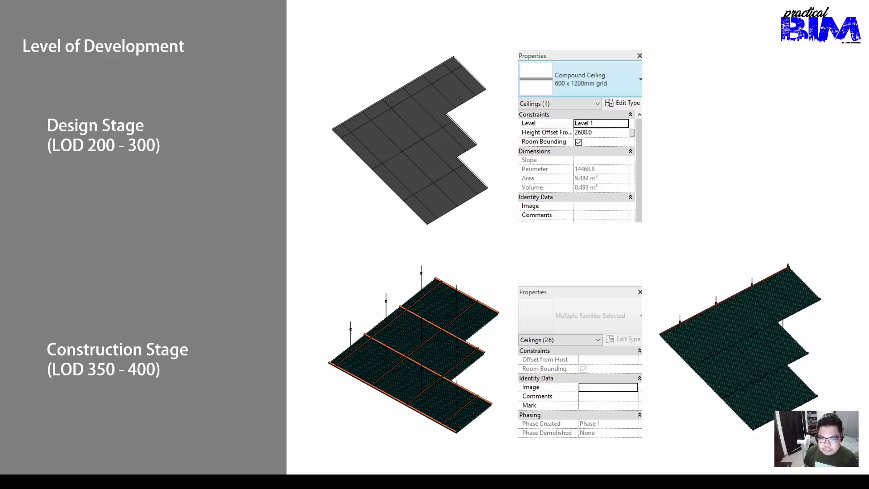
Advance to the 'Limitations when modifying geometries' slide and reveal its type properties examples
key(Right)
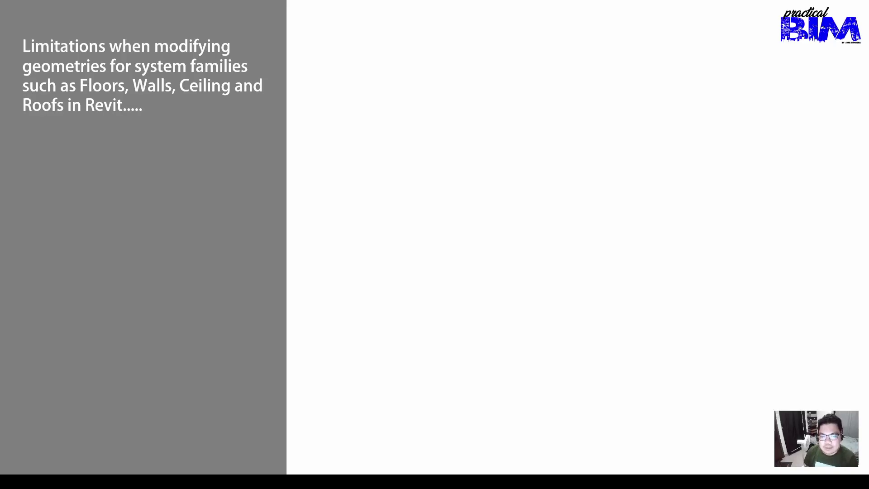
key(Right)
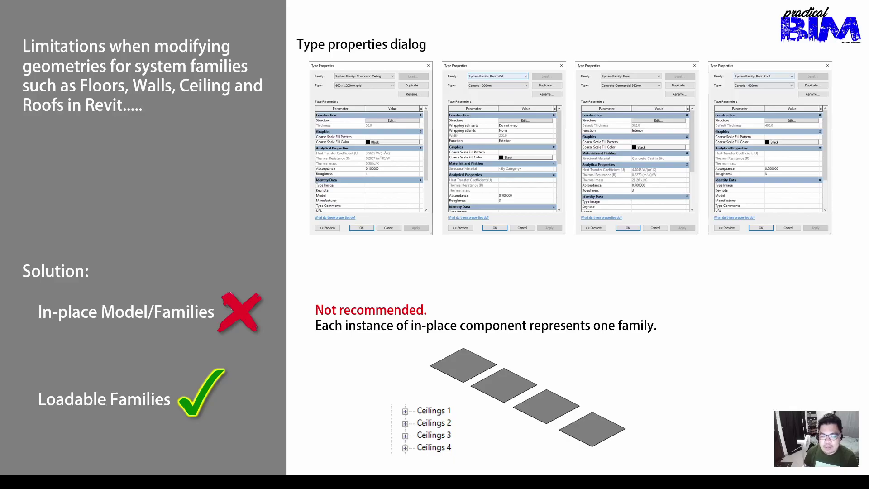
Advance to the 'Problems when using Loadable Family Templates' slide
key(Right)
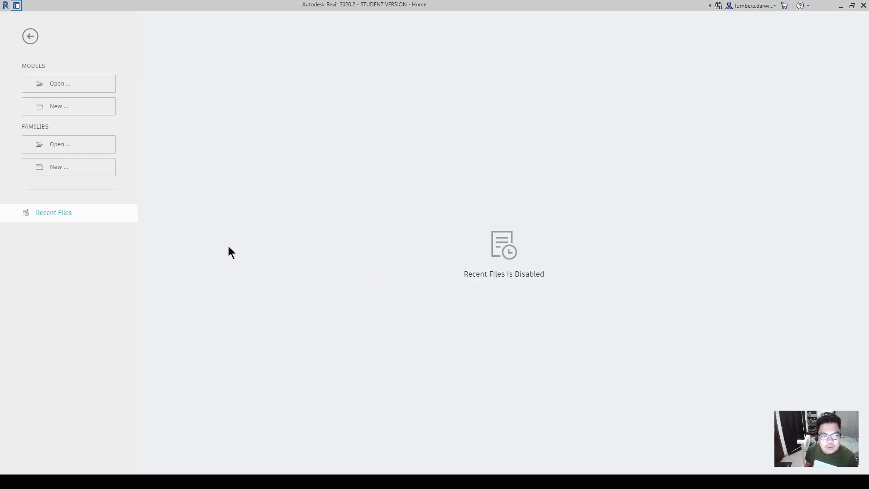
Create a new project from the Construction Template
click(101, 110)
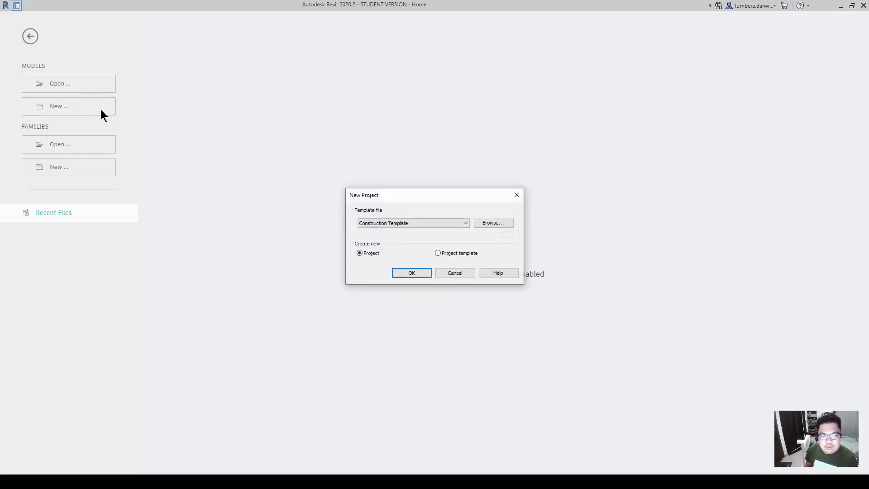
click(410, 274)
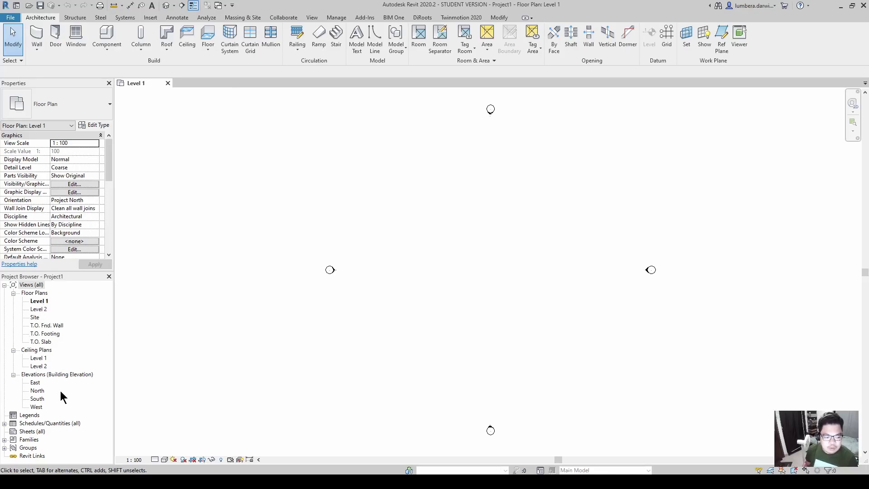
Create a Levels schedule that lists the Name field
right_click(50, 422)
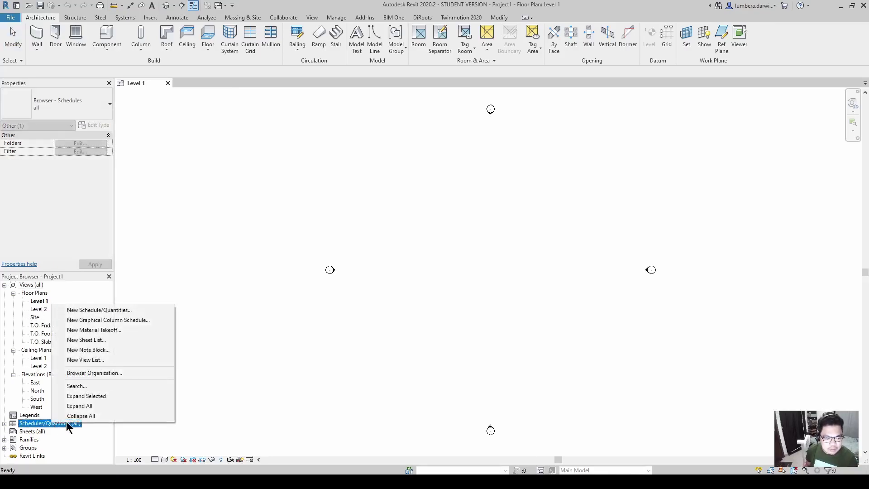
click(118, 311)
click(381, 250)
key(l)
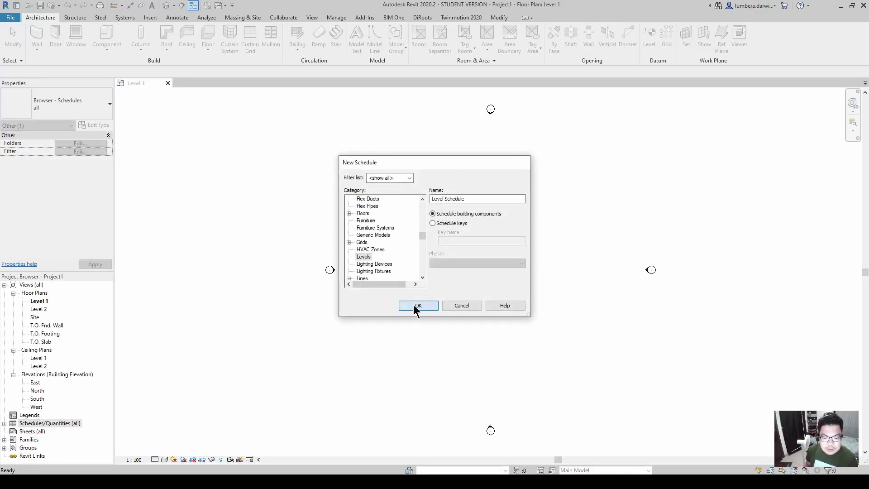
click(411, 305)
double_click(181, 296)
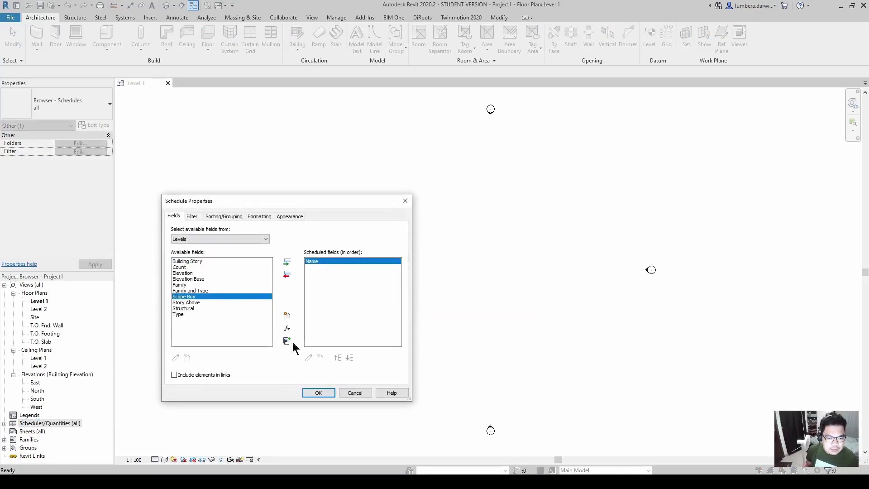
click(318, 393)
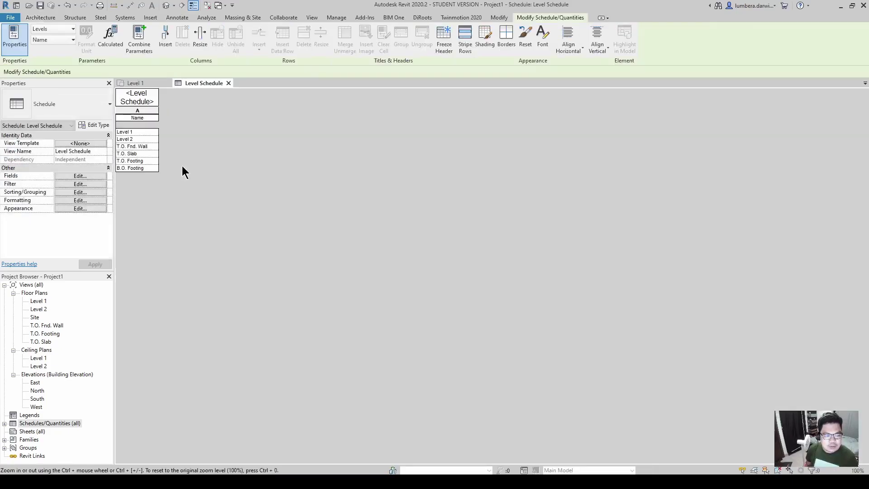
Delete the five levels from Level 2 through B.O. Footing, keeping Level 1
click(145, 137)
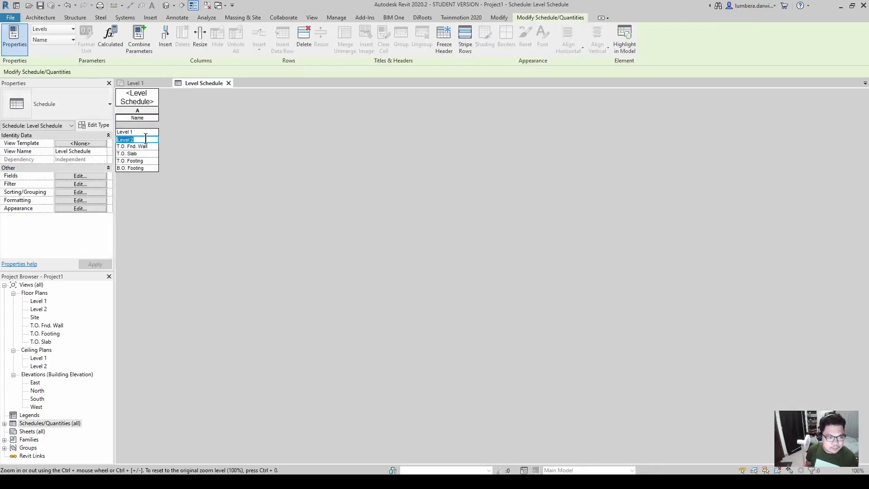
shift+click(138, 167)
right_click(145, 161)
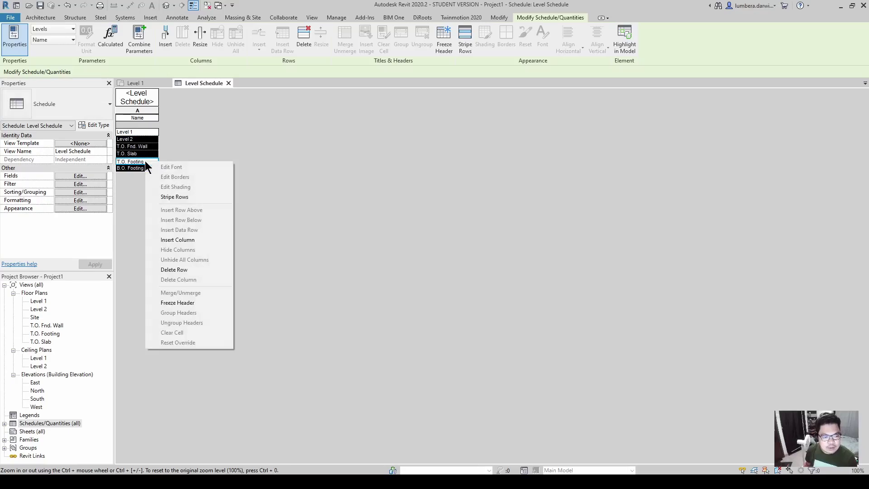
click(193, 268)
click(452, 248)
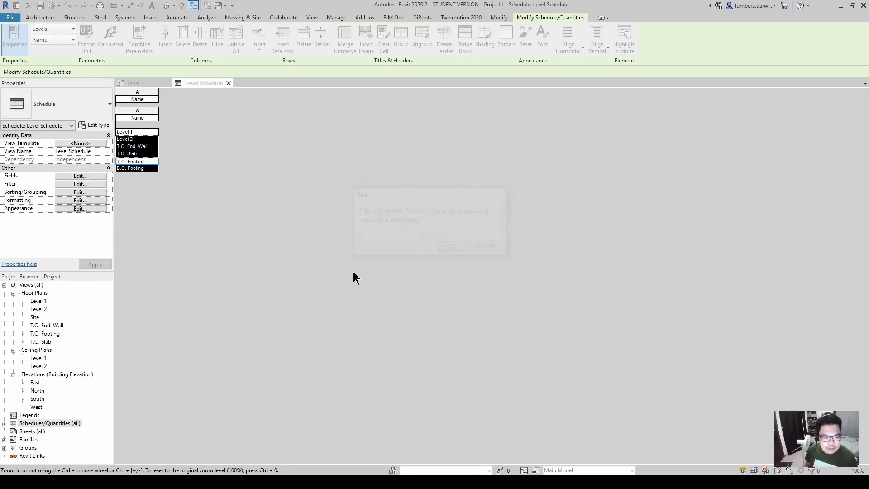
Delete the Site plan and the four elevation views, then open the Level 1 plan
click(35, 310)
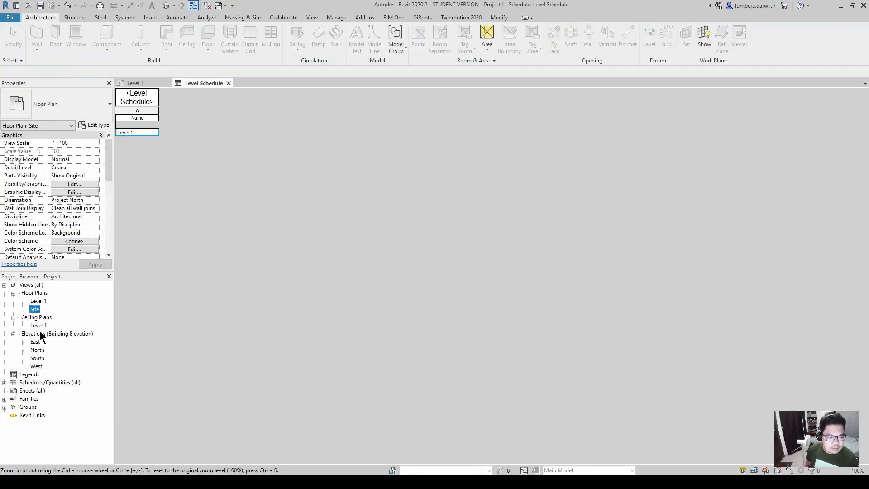
ctrl+click(36, 342)
shift+click(36, 367)
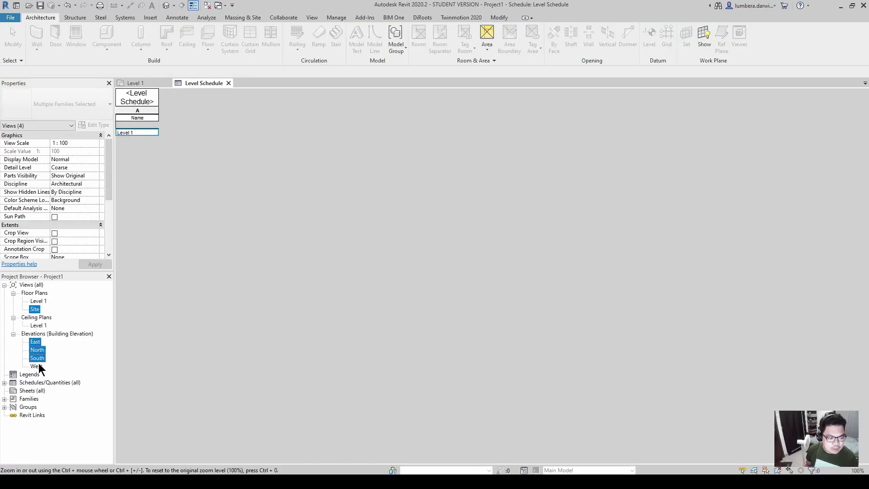
right_click(39, 368)
click(77, 405)
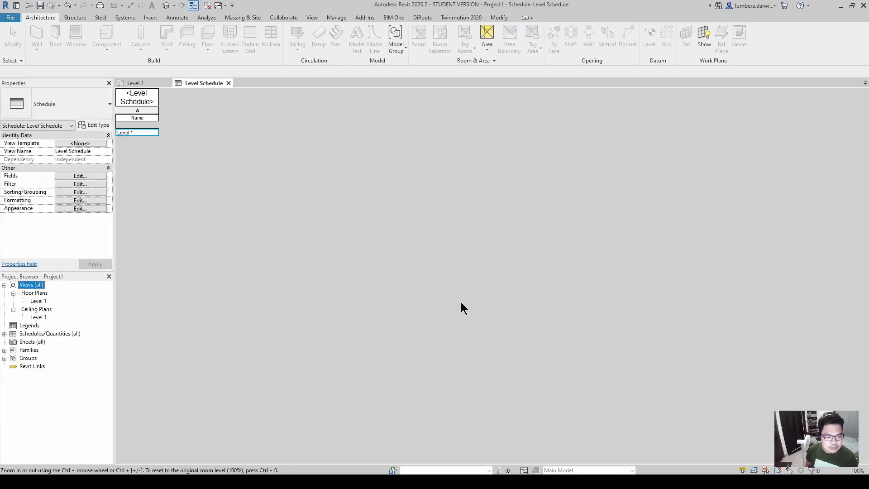
double_click(38, 301)
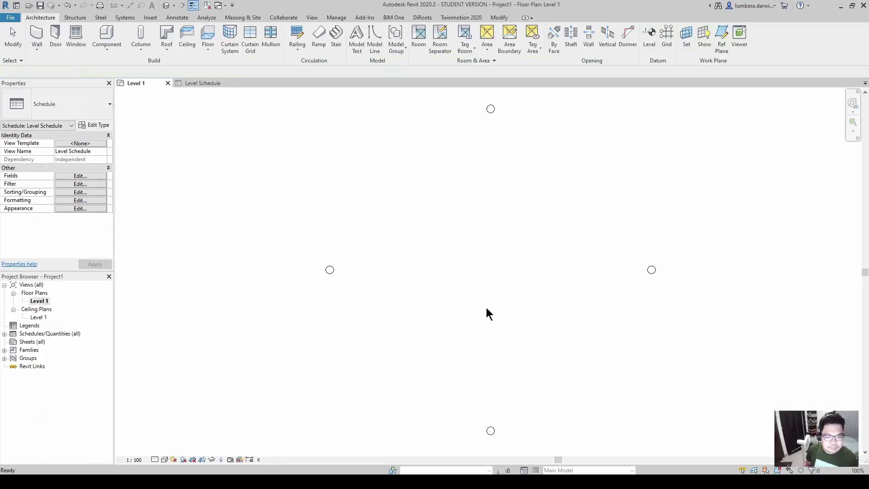
Delete the four elevation markers from the Level 1 plan
scroll(465, 287, down, 2)
mouse_move(340, 158)
mouse_down()
mouse_move(520, 355)
mouse_move(610, 411)
mouse_up()
key(Delete)
In Visibility/Graphics, show Site and Project Base Point while leaving Internal Origin hidden
key(v)
key(g)
click(298, 243)
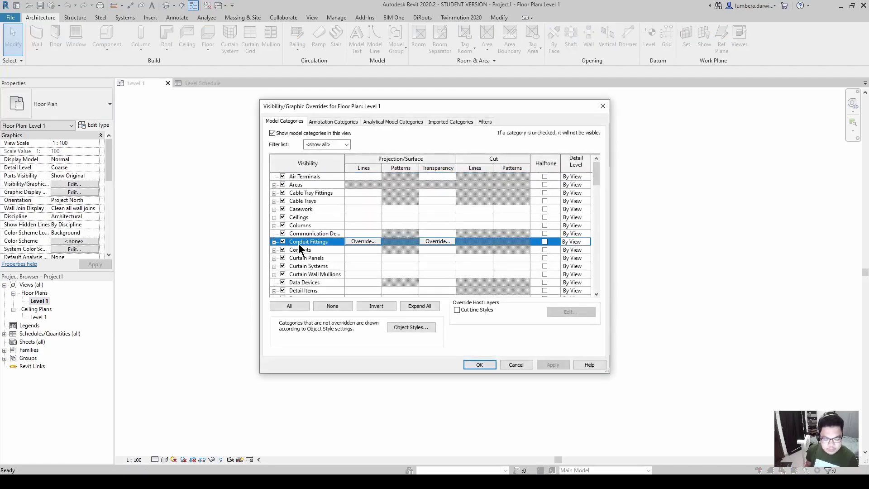
key(s)
scroll(285, 264, down, 1)
click(274, 257)
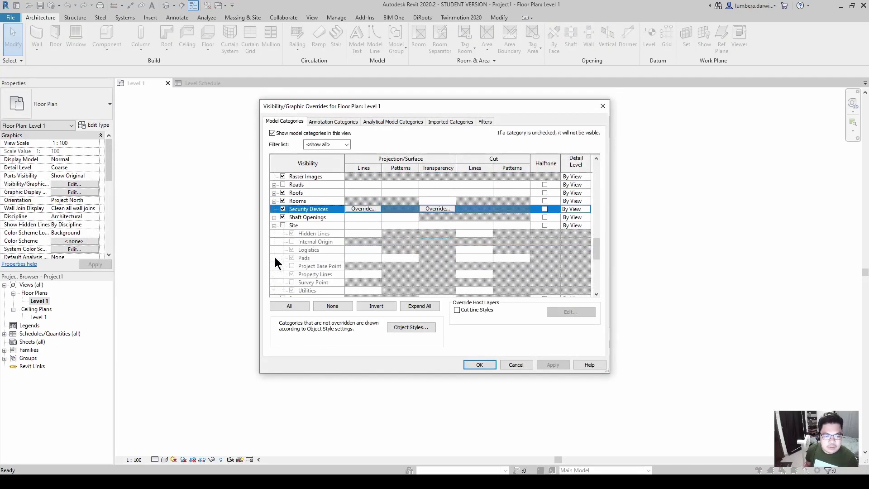
click(286, 226)
click(283, 226)
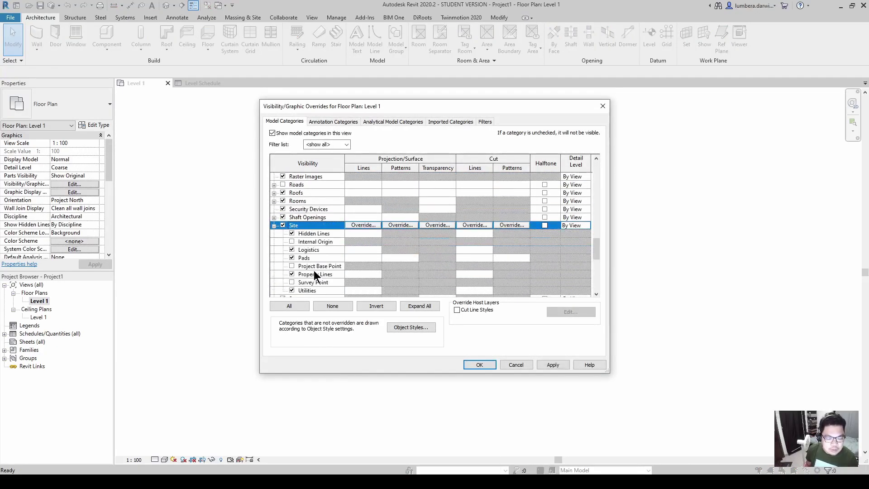
click(292, 241)
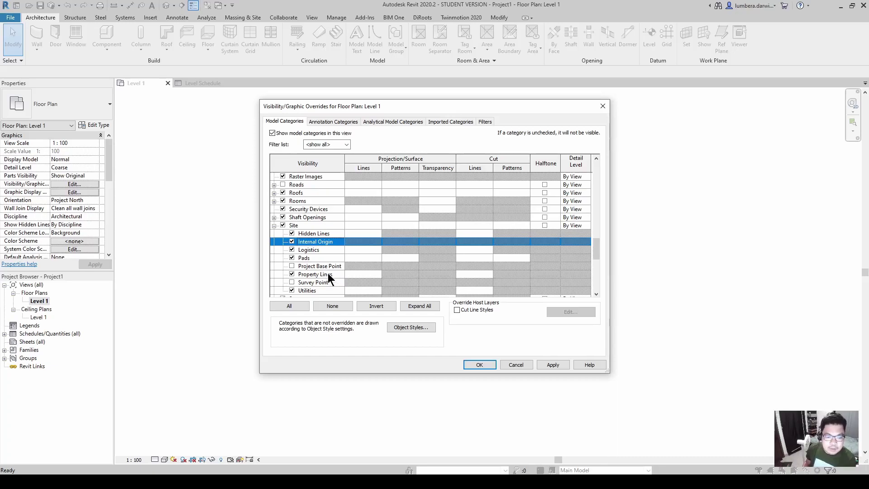
click(292, 266)
click(292, 241)
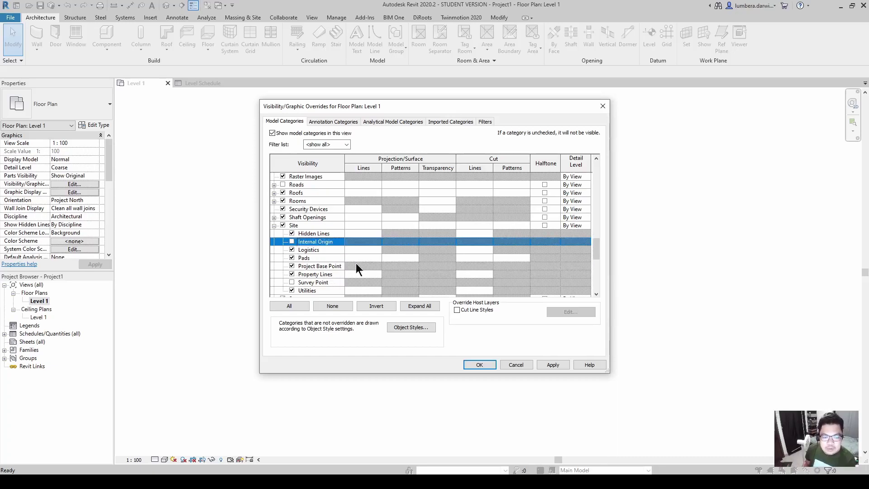
click(480, 364)
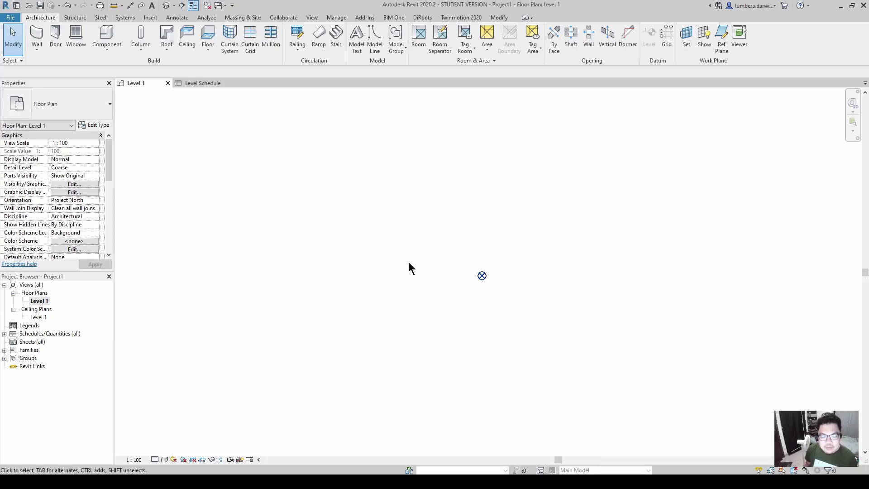
Create an in-place Walls-category model named Walls 1
click(113, 49)
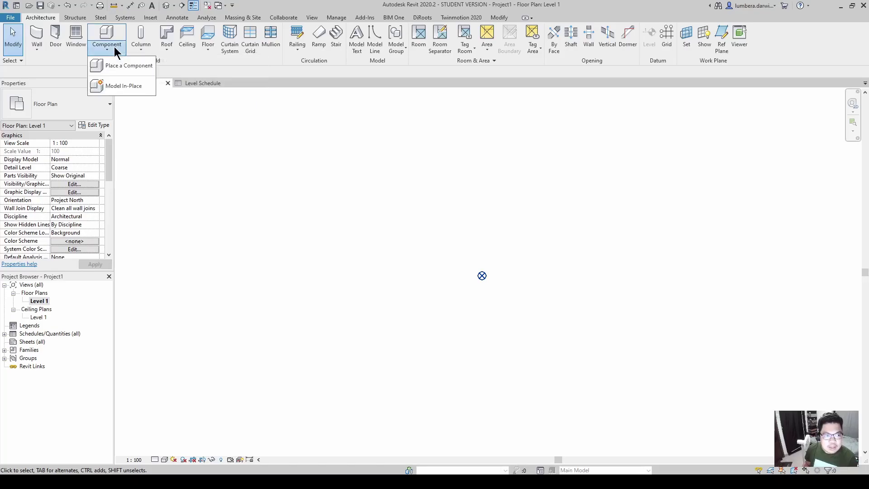
click(133, 88)
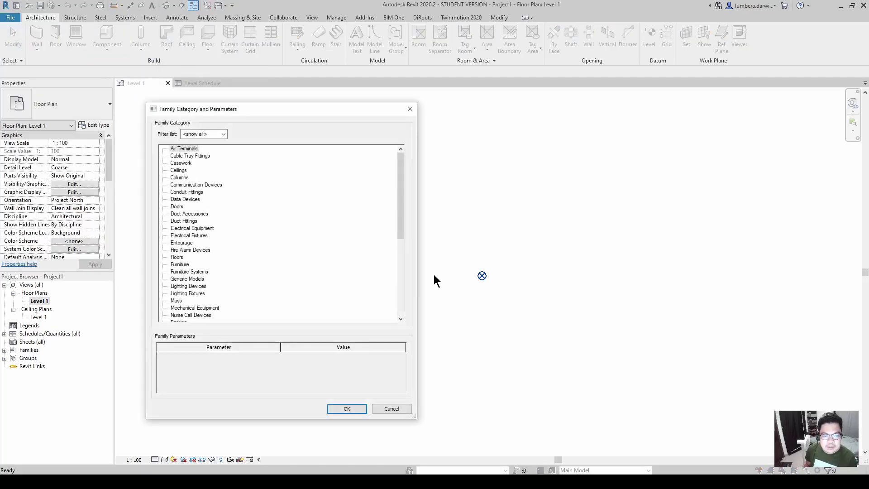
drag(398, 211, 397, 284)
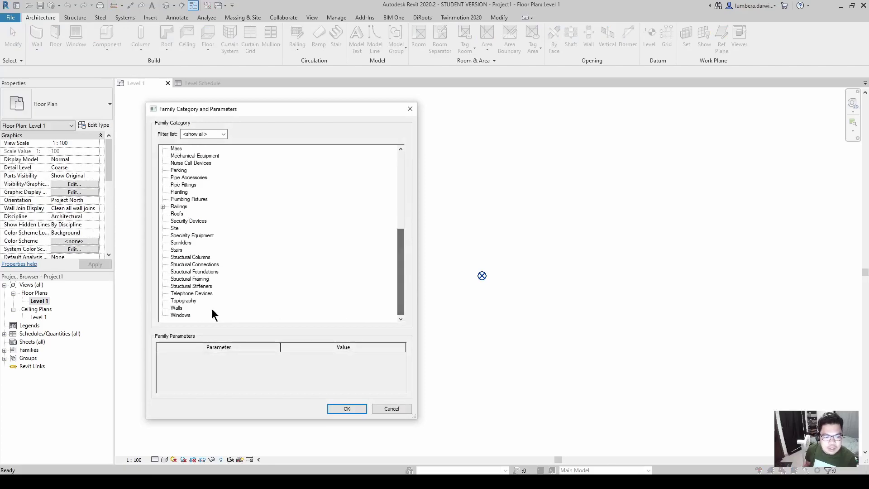
click(356, 407)
click(434, 258)
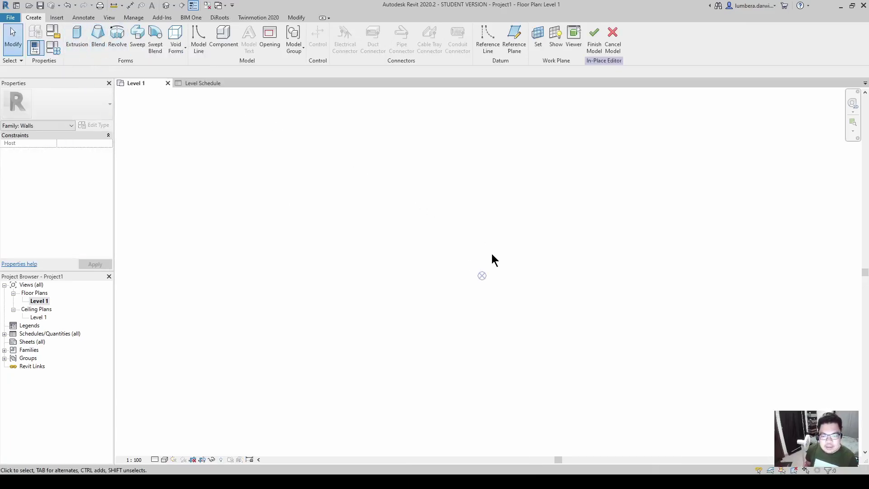
Sketch a circle of radius 100 for a new extrusion
click(77, 36)
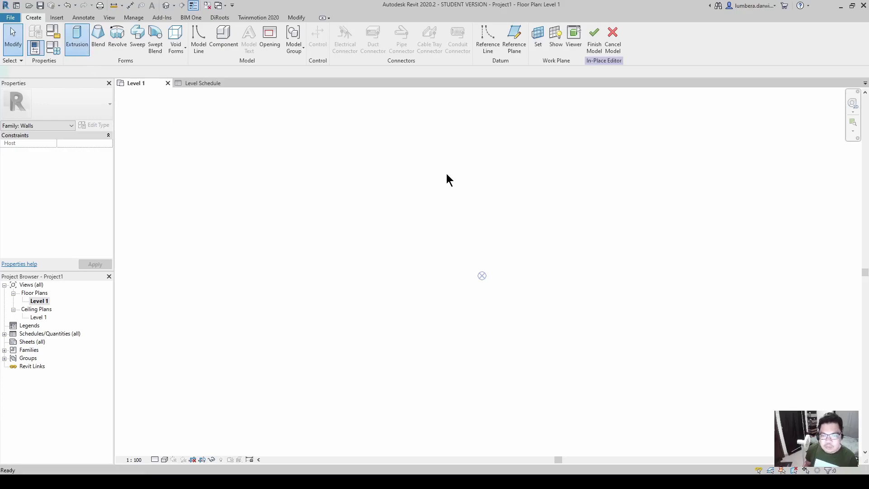
click(370, 29)
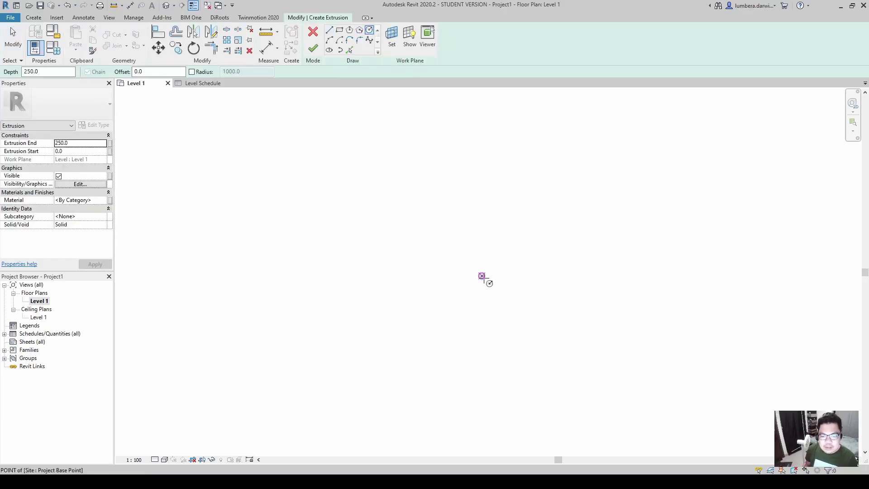
click(481, 276)
scroll(484, 274, up, 3)
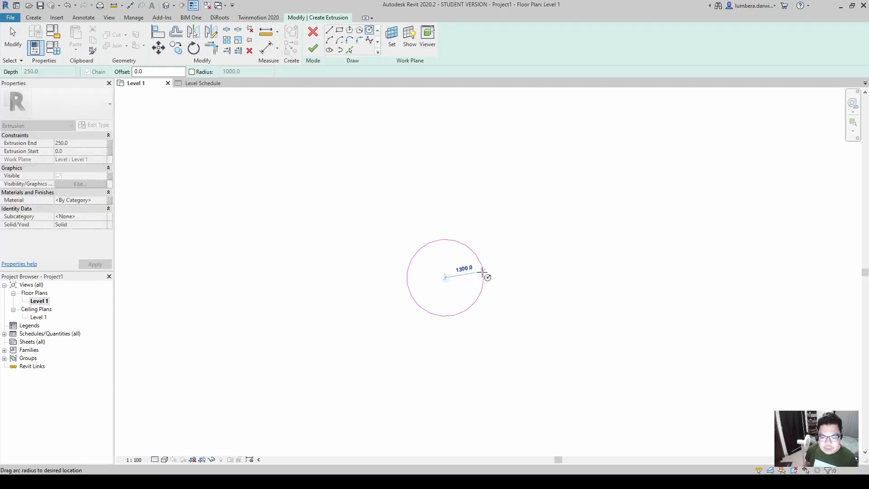
scroll(452, 275, up, 5)
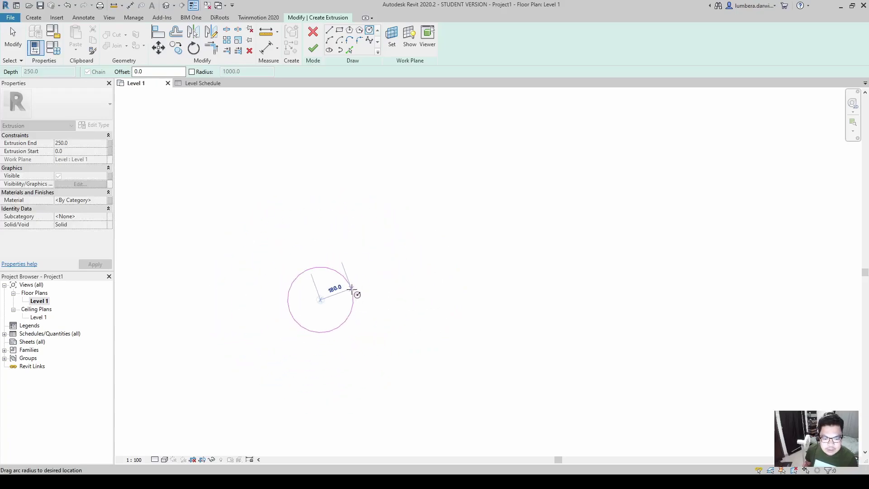
text(100)
key(Return)
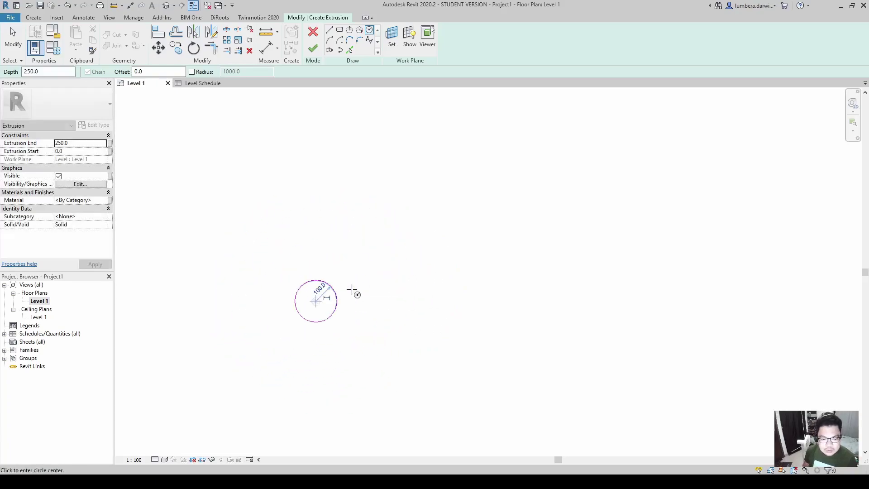
key(Escape)
Finish the 250-deep cylinder extrusion and select it
click(313, 49)
click(418, 312)
middle_drag(418, 312, 462, 299)
scroll(485, 286, down, 3)
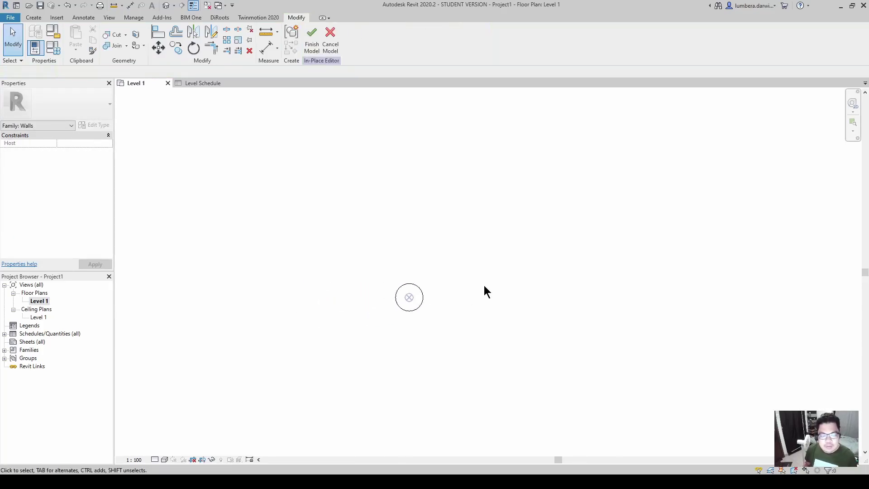
click(419, 316)
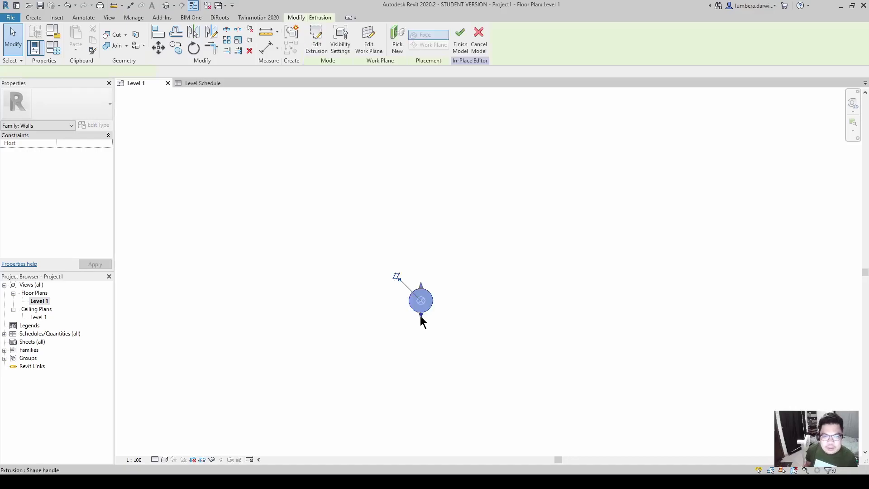
Make the cylinder into model group Group 1, then review the family category unchanged
click(292, 37)
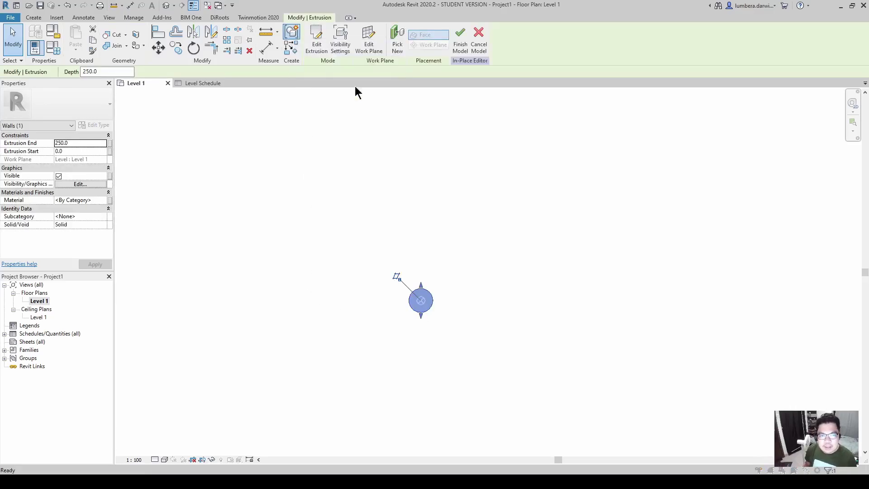
click(398, 265)
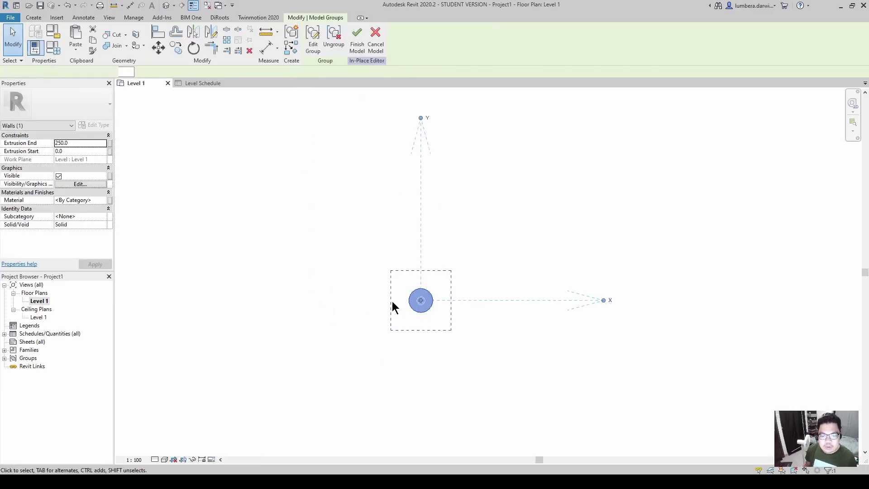
click(317, 351)
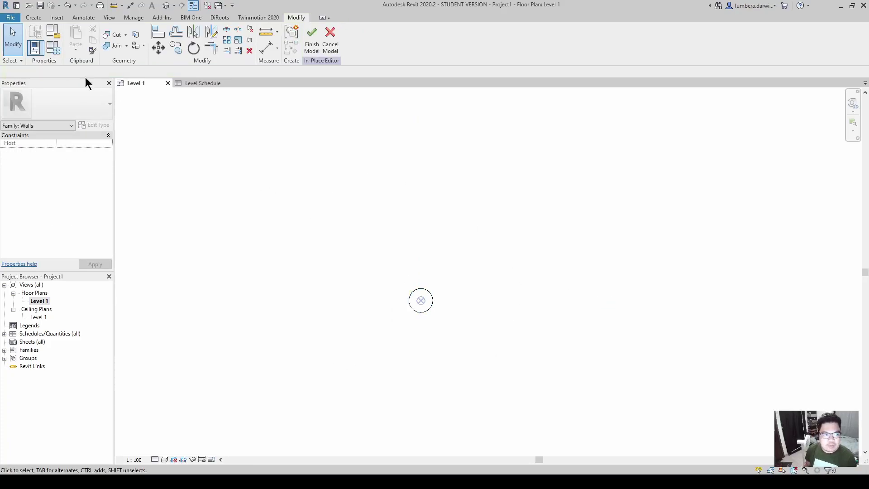
click(57, 32)
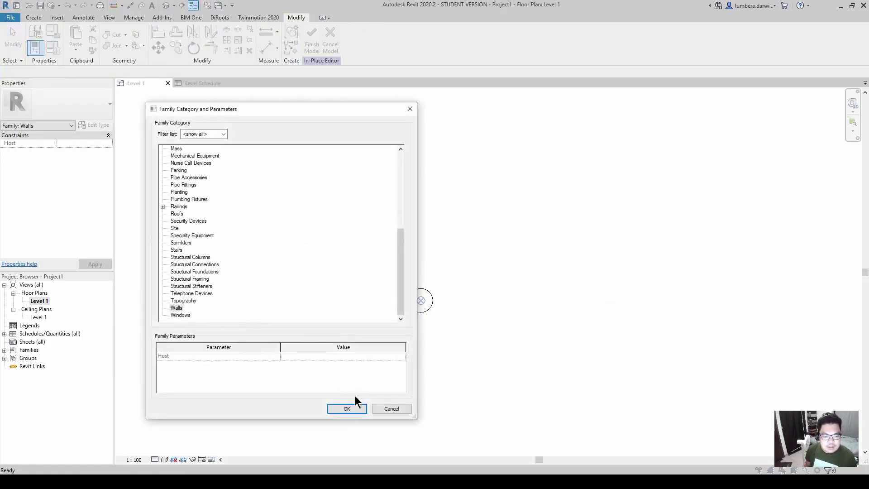
click(407, 409)
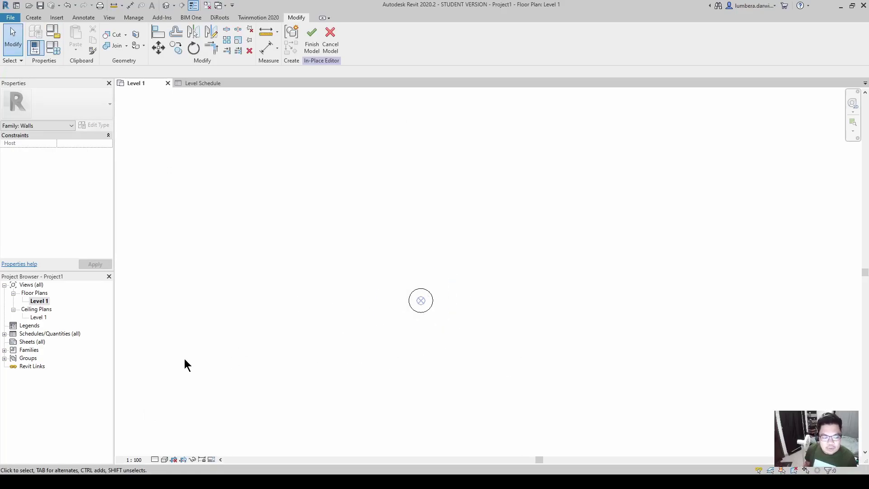
Find Group 1 under Groups > Model in the Project Browser and start saving it
click(4, 350)
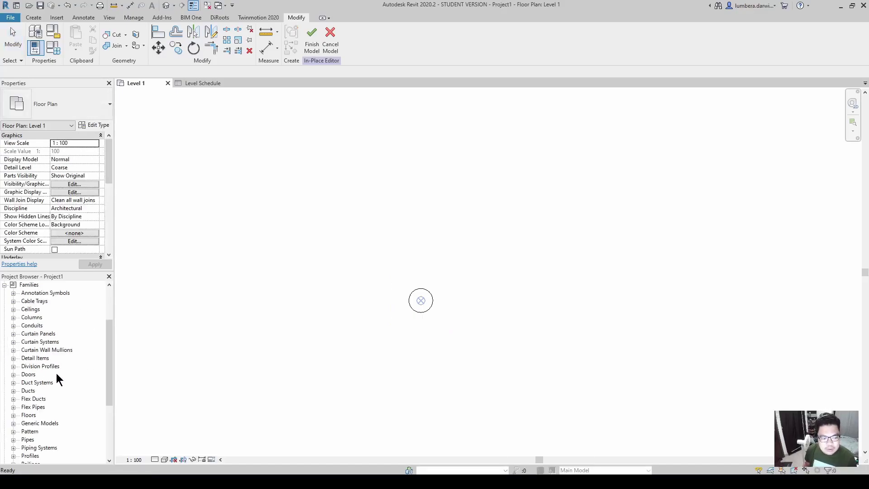
click(4, 285)
double_click(23, 359)
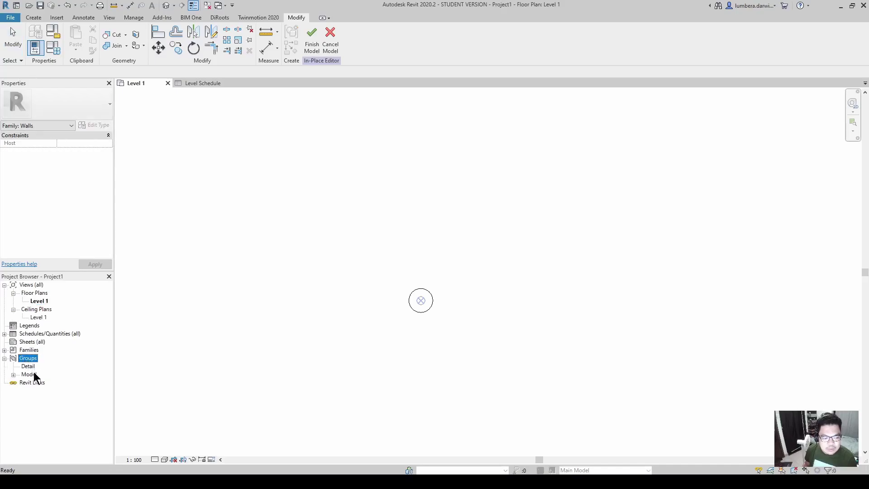
double_click(33, 375)
click(46, 382)
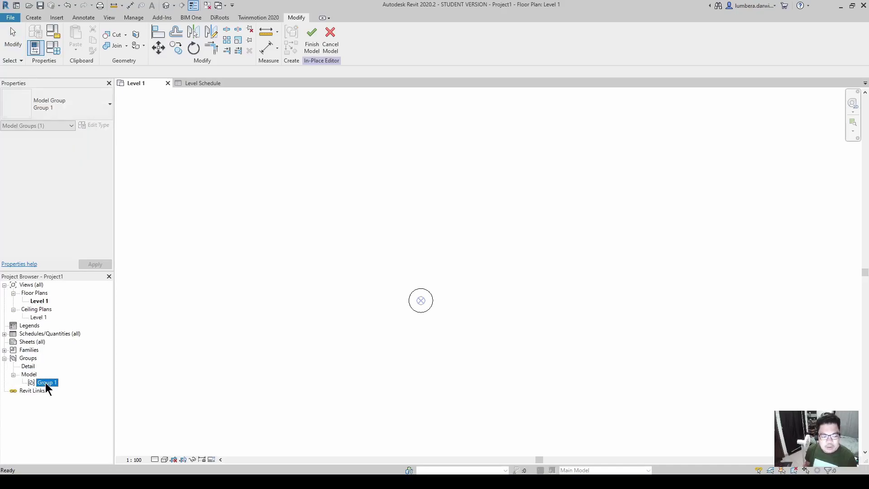
right_click(46, 382)
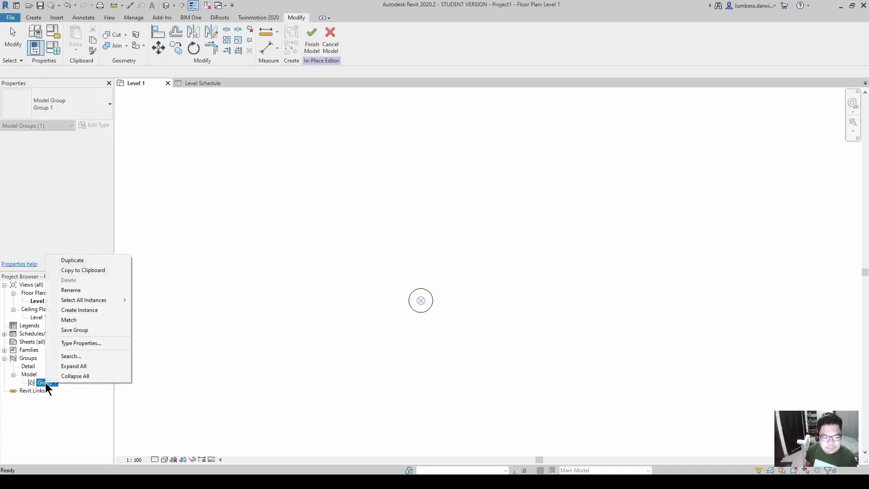
click(101, 330)
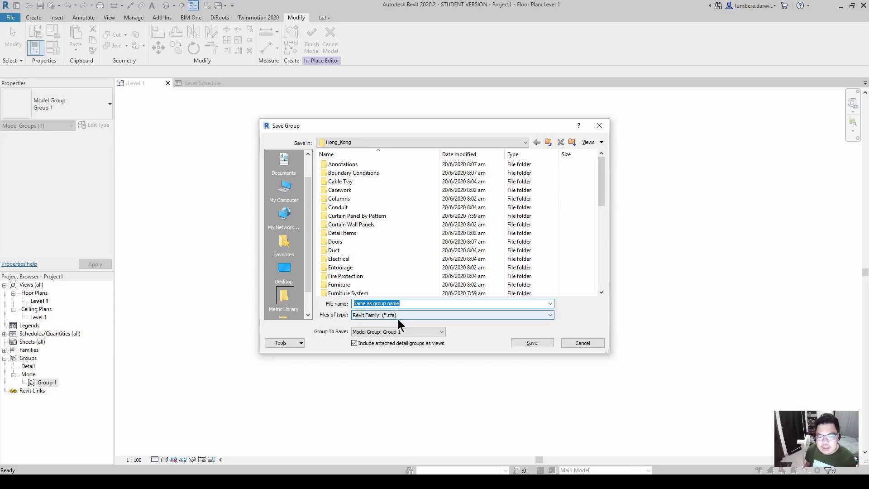
Save it as Wall Family in a new Desktop folder 'Revit Family Template'
double_click(418, 303)
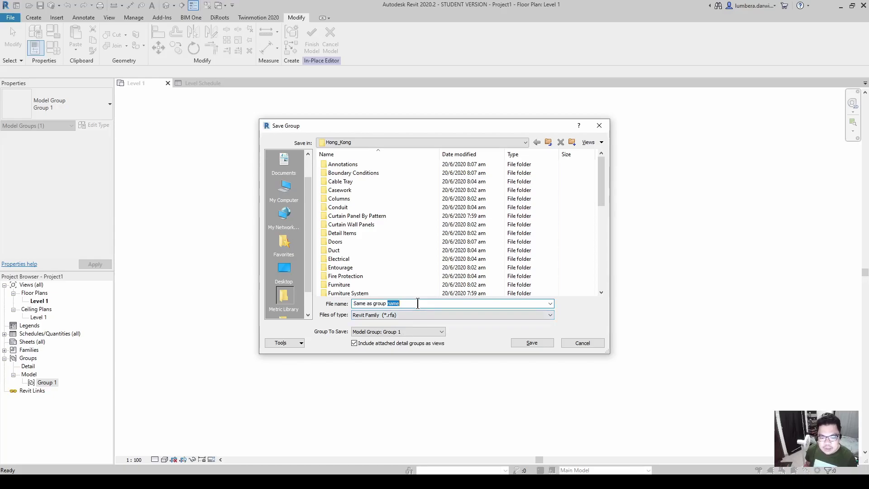
click(284, 270)
right_click(355, 254)
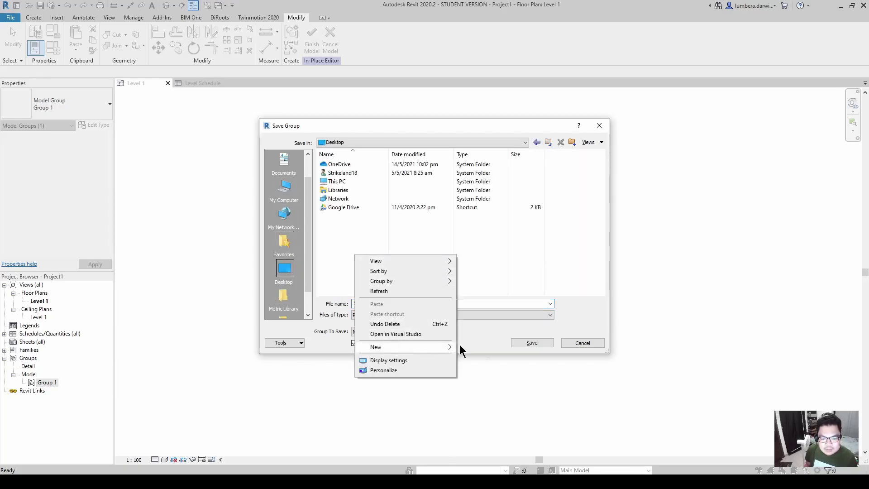
click(480, 349)
text(Revit Family)
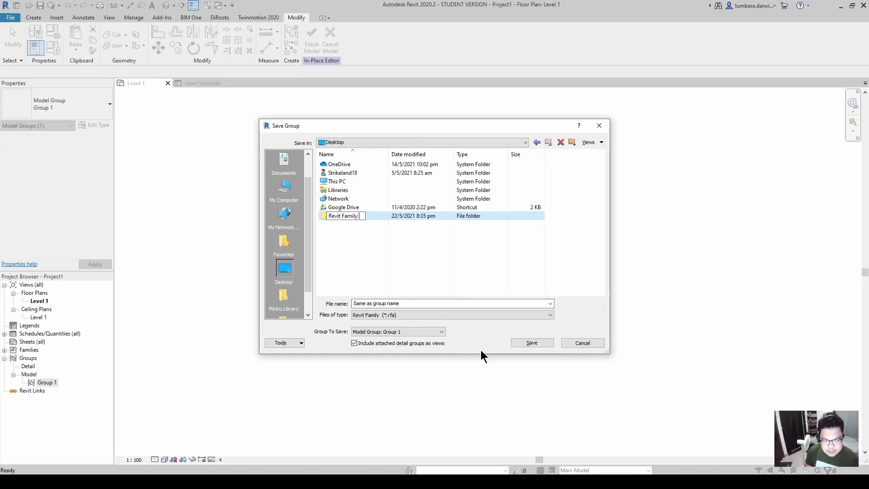
text( Template)
key(Return)
double_click(351, 216)
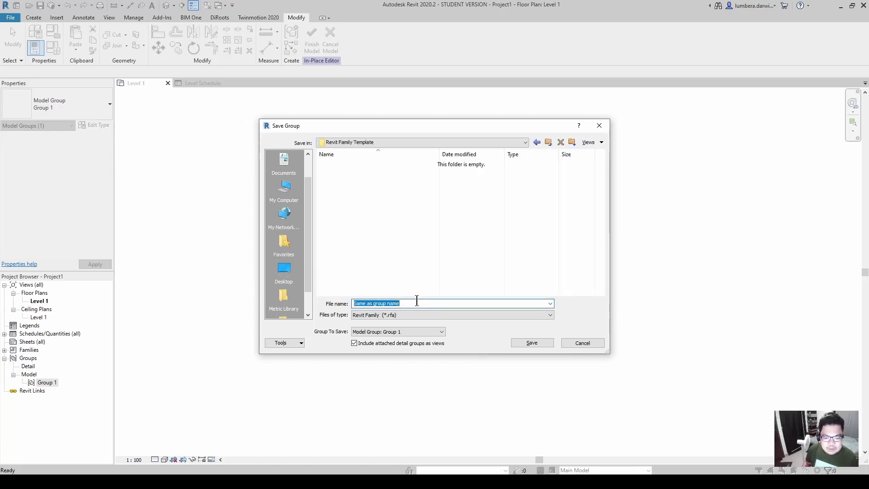
text(Walls )
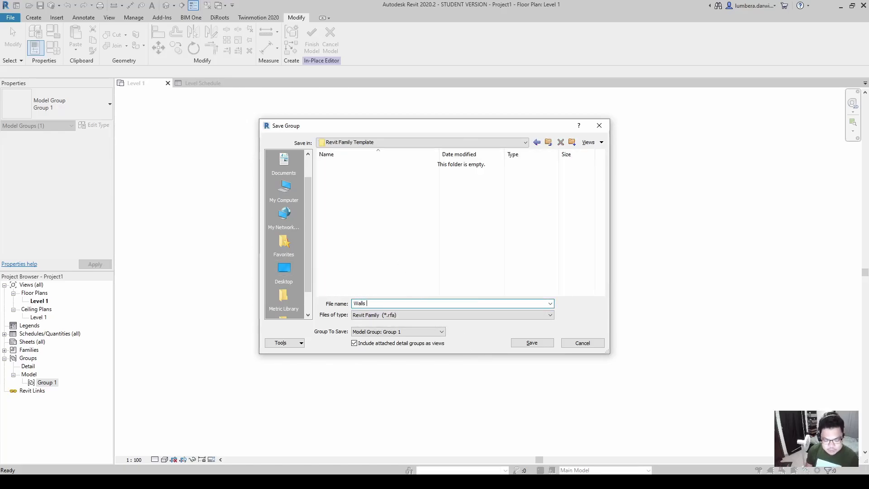
key(BackSpace)
key(BackSpace)
text( Family)
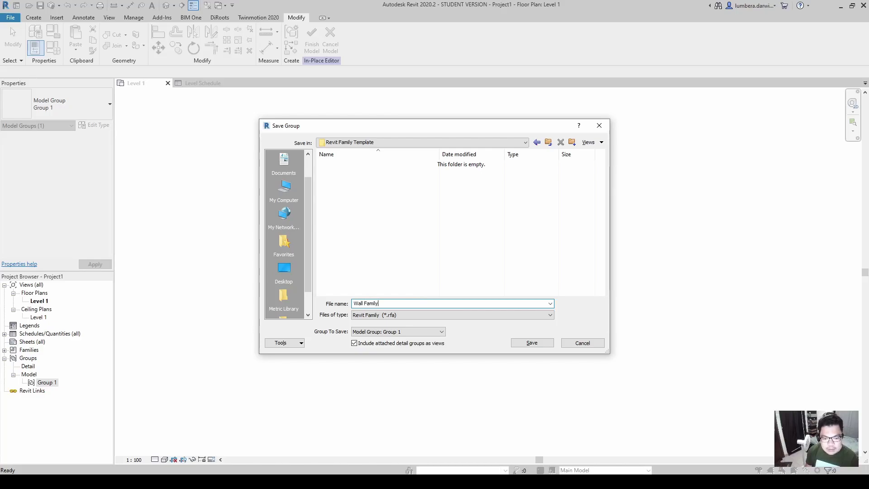
click(531, 343)
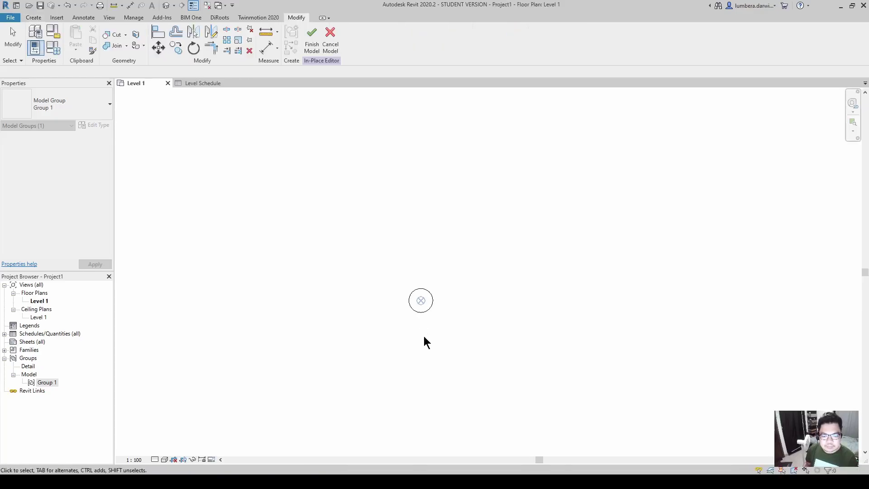
Change the in-place family's category to Roofs
click(61, 32)
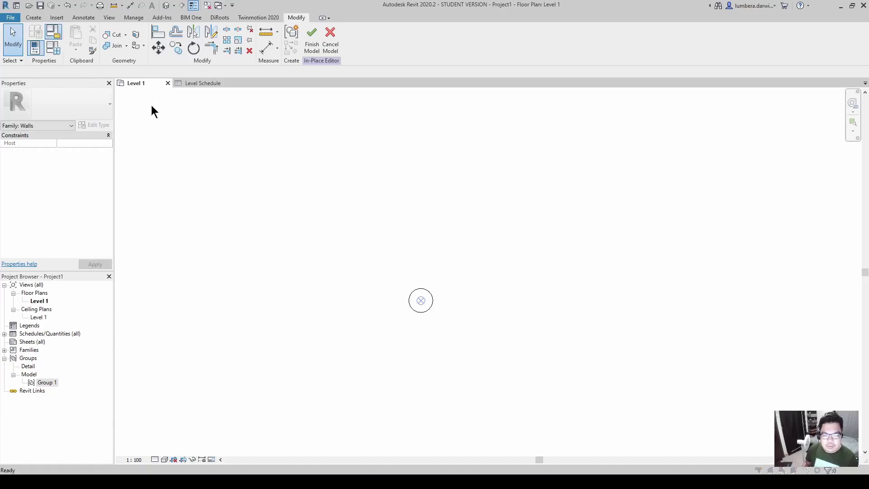
drag(400, 254, 400, 256)
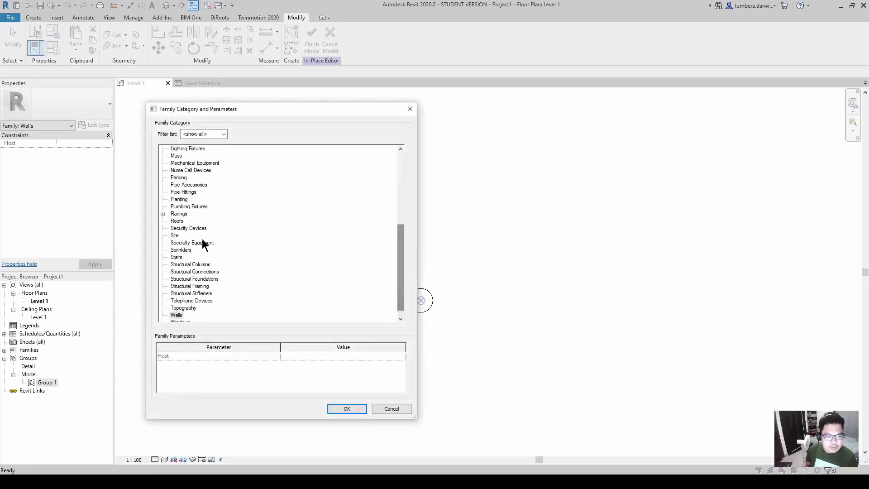
click(177, 220)
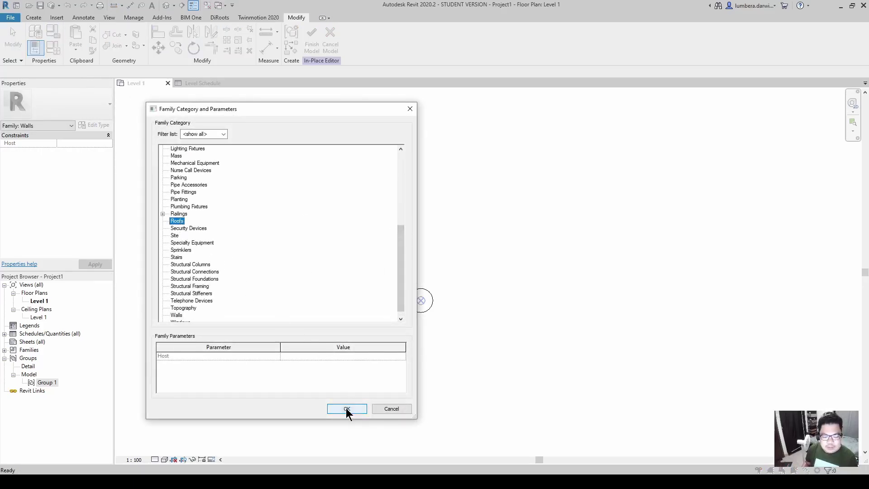
click(347, 409)
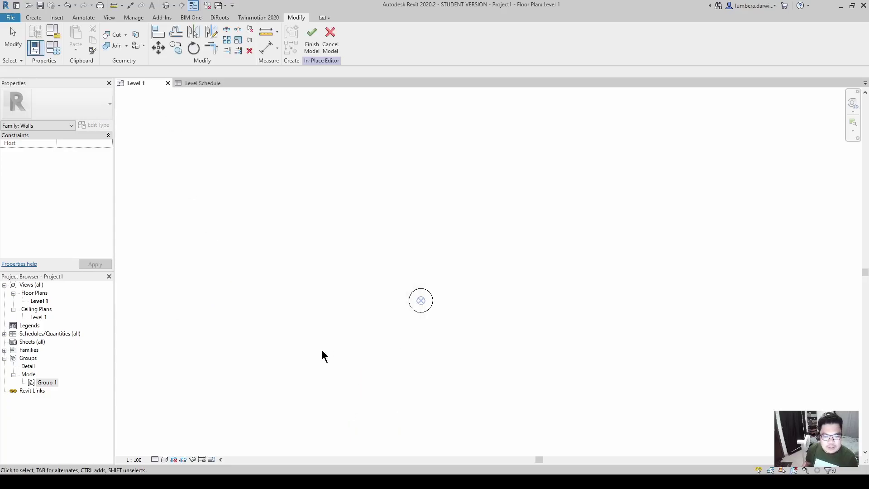
Save Group 1 as Roof Family.rfa in the Desktop Revit Family Template folder
right_click(49, 383)
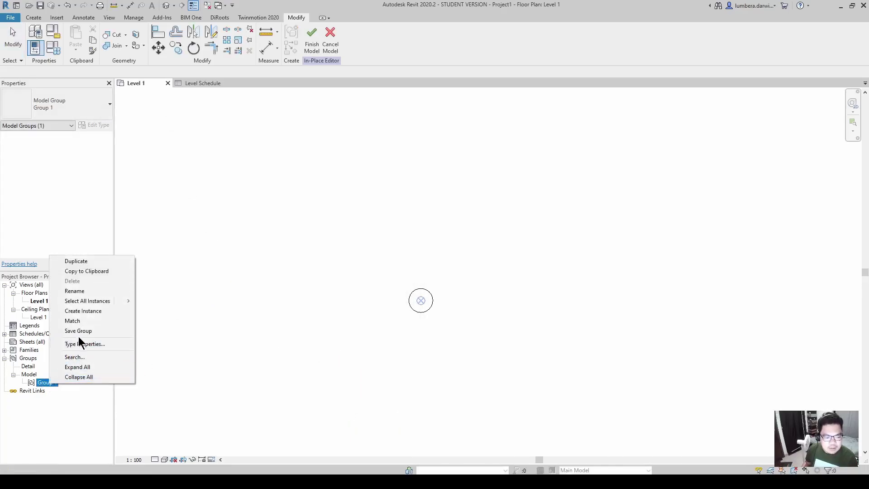
click(95, 332)
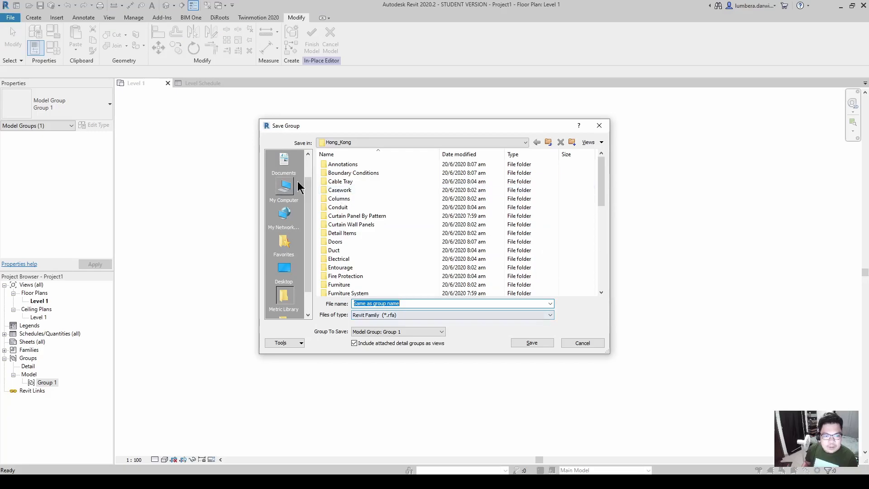
click(283, 271)
double_click(346, 206)
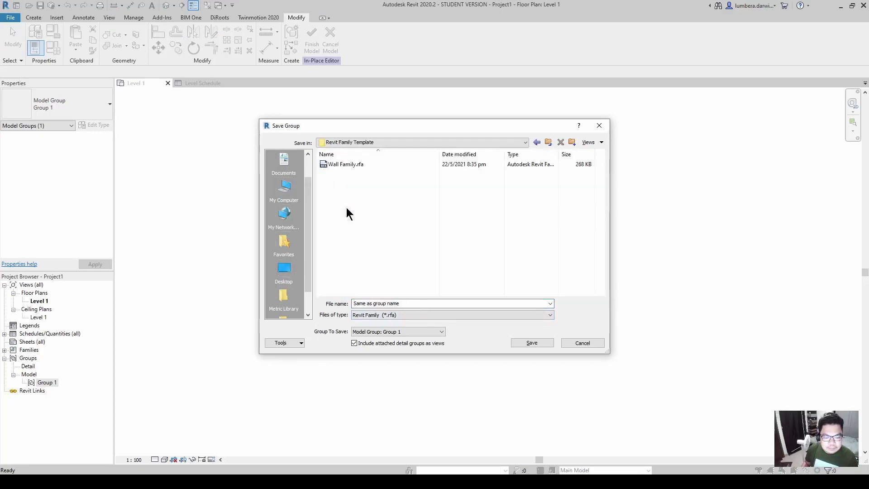
click(344, 164)
drag(387, 303, 353, 303)
click(365, 304)
key(BackSpace)
key(BackSpace)
key(BackSpace)
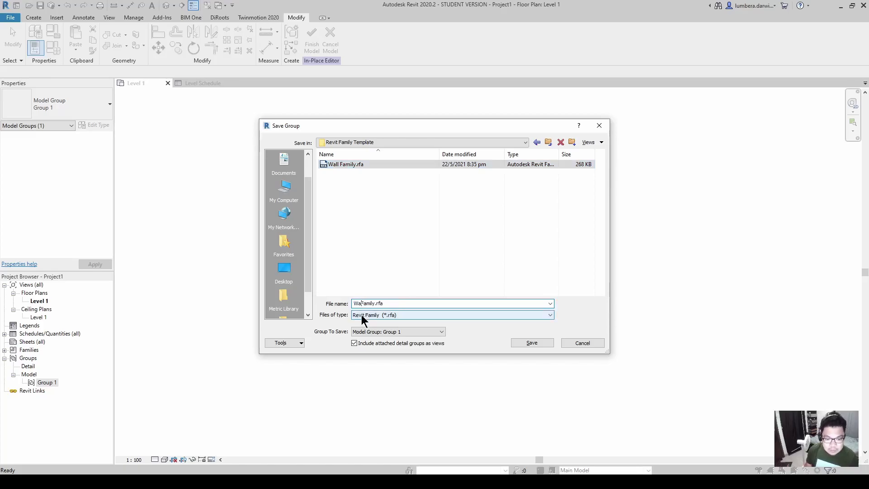
text(Roof)
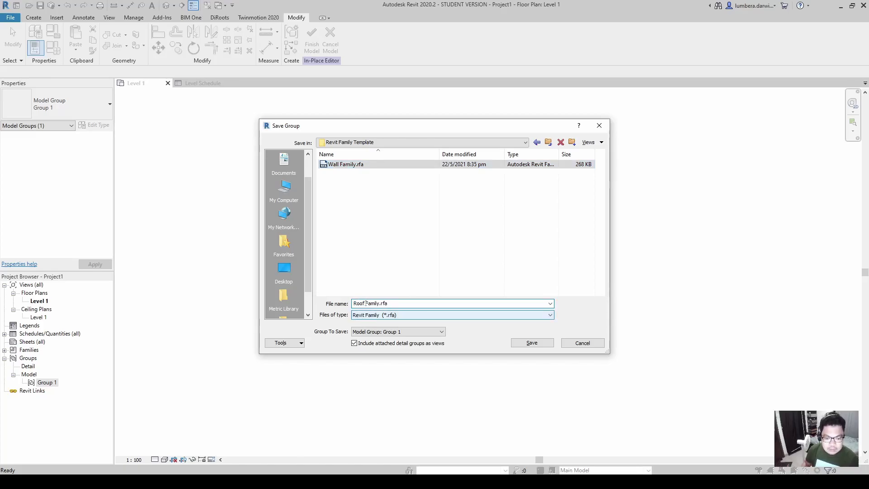
click(545, 344)
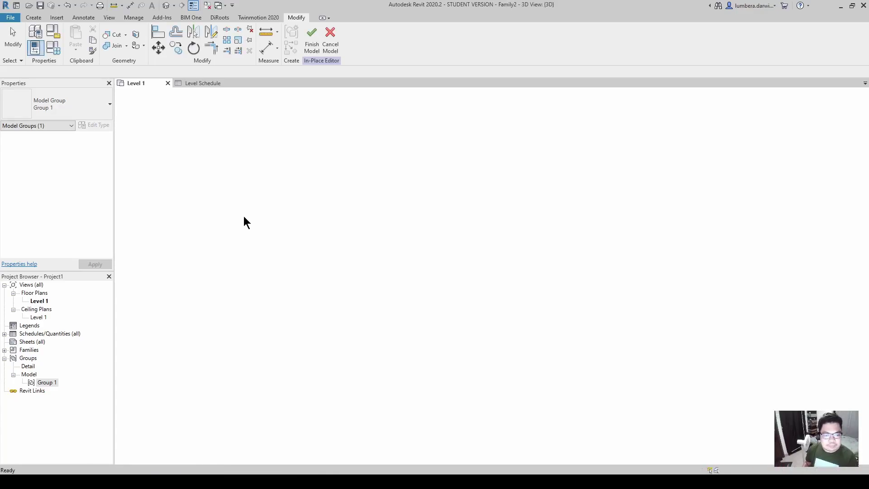
Change the family category to Floors
click(54, 35)
drag(401, 283, 399, 231)
click(177, 214)
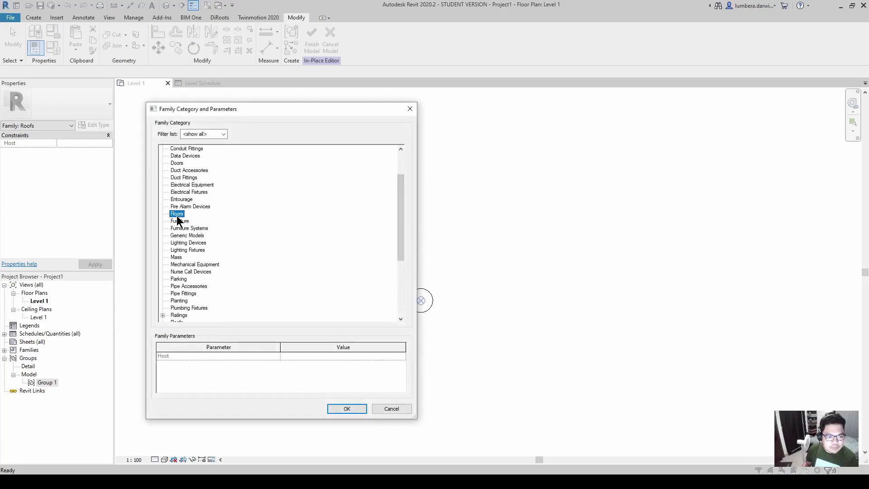
click(353, 410)
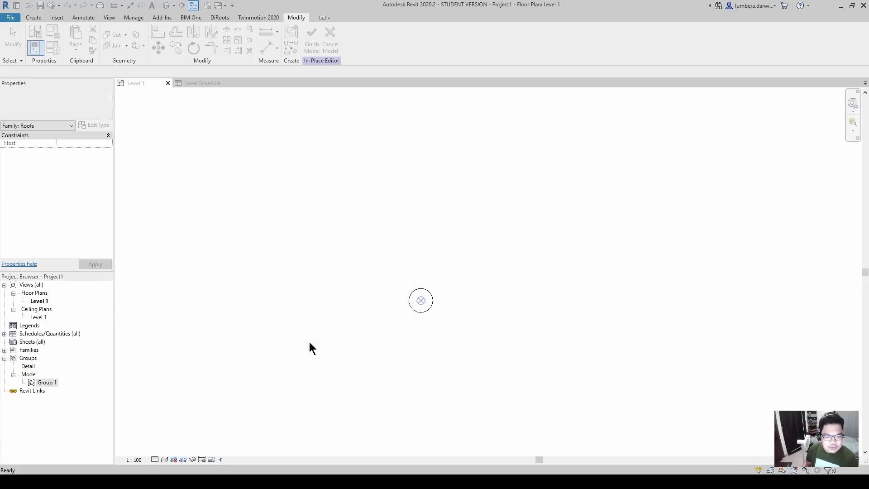
Save Group 1 as Floor Family.rfa in the Desktop's Revit Family Template folder
right_click(46, 383)
click(77, 330)
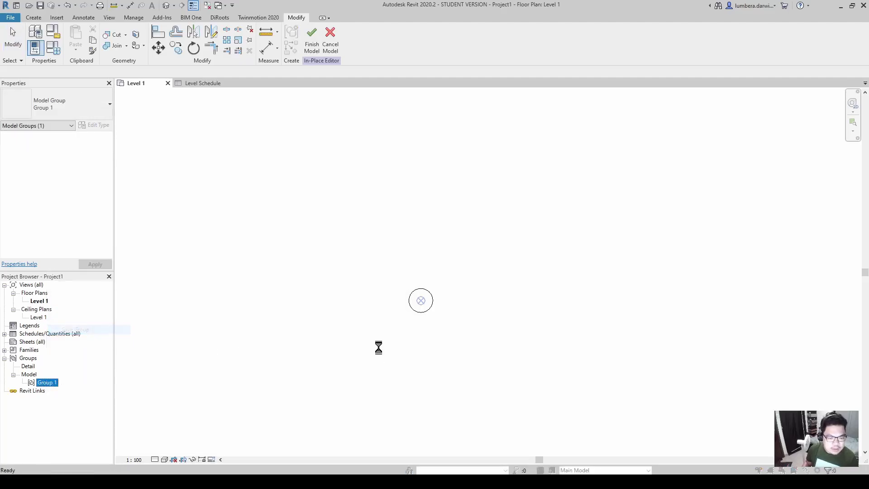
click(284, 270)
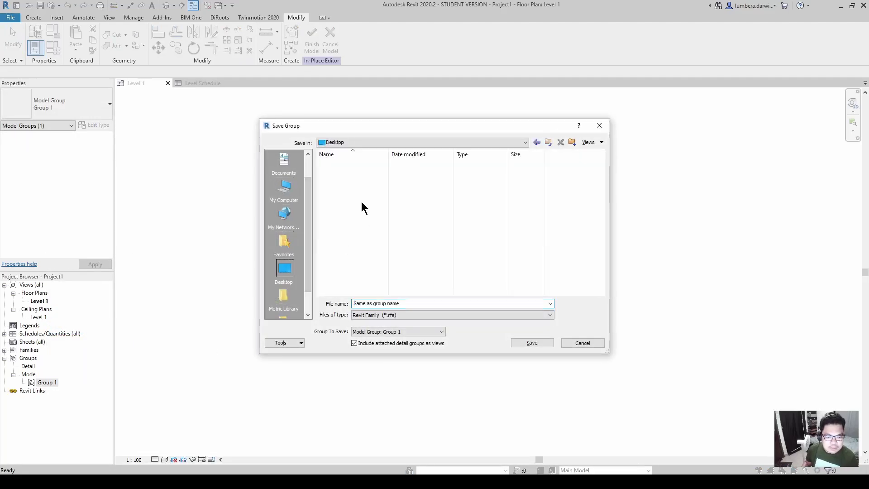
double_click(358, 203)
click(358, 173)
click(362, 303)
click(364, 303)
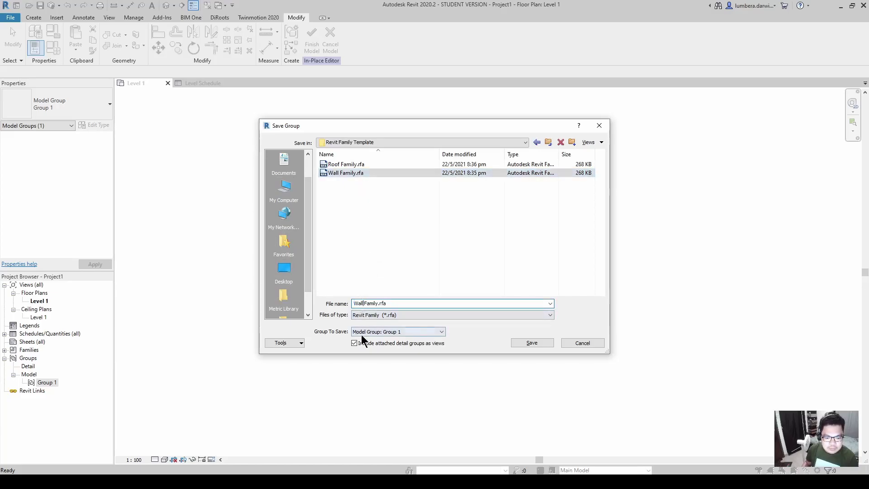
key(BackSpace)
key(BackSpace)
key(BackSpace)
key(BackSpace)
text(Floor)
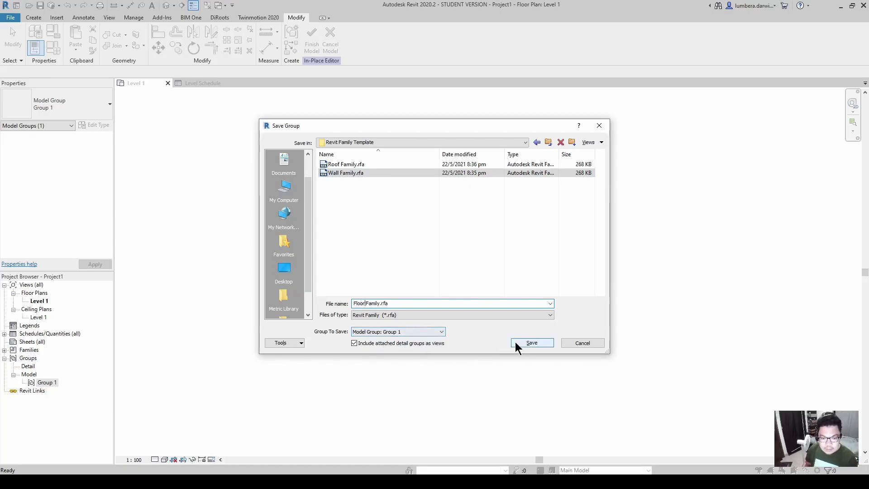
click(525, 342)
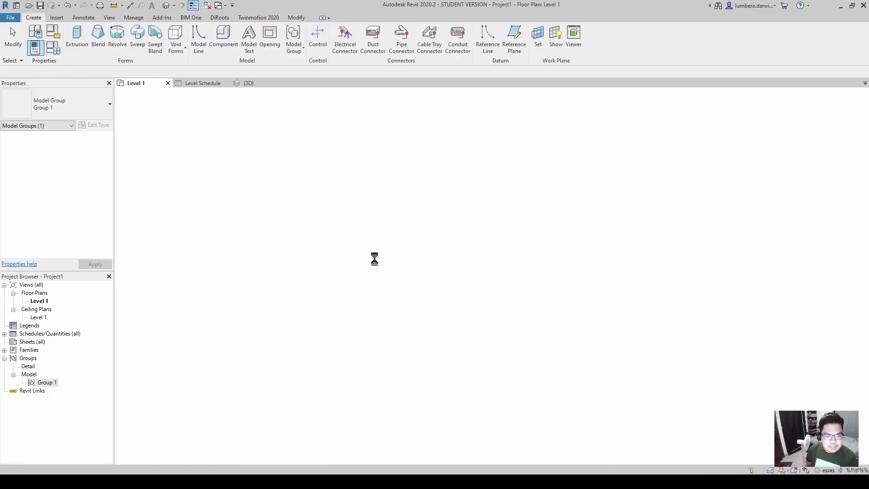
Change the family category to Ceilings
key(f)
key(t)
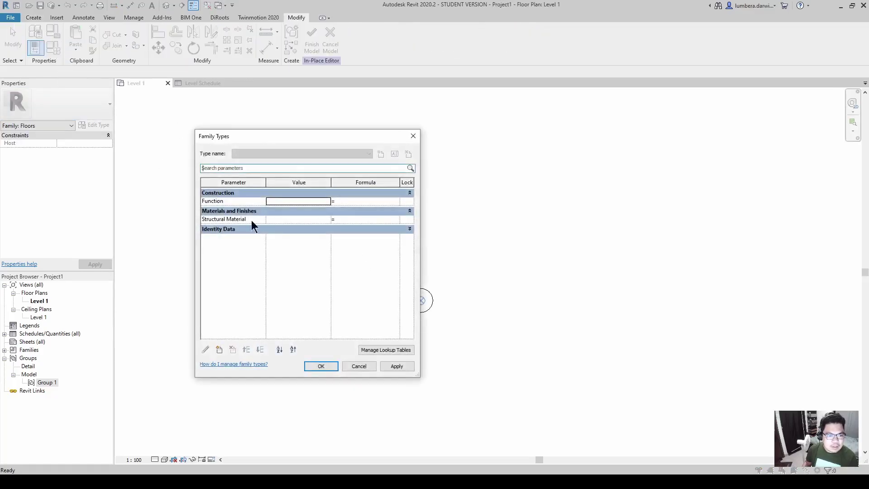
click(52, 31)
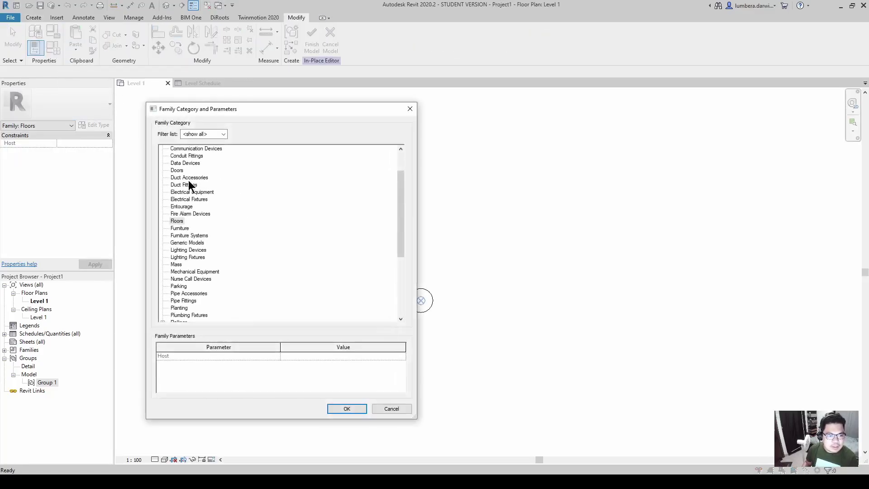
scroll(186, 176, up, 1)
click(180, 156)
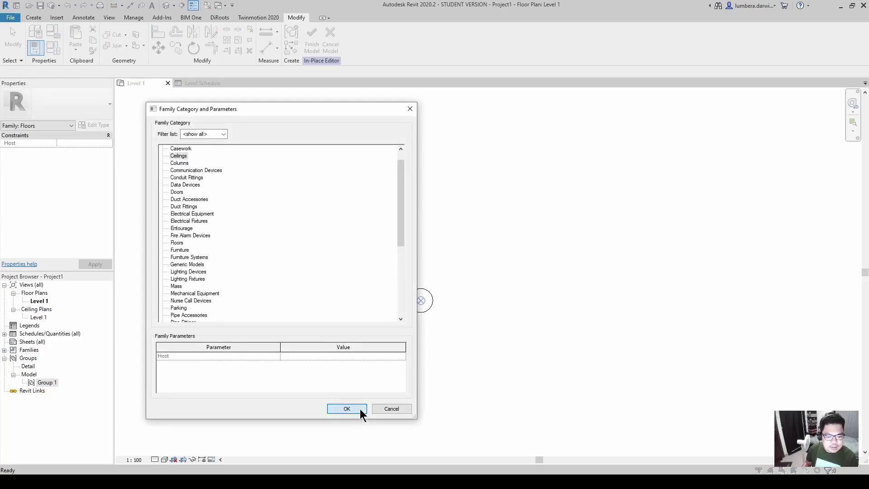
click(360, 410)
Save Group 1 as Ceiling Family.rfa in Desktop > Revit Family Template
right_click(52, 385)
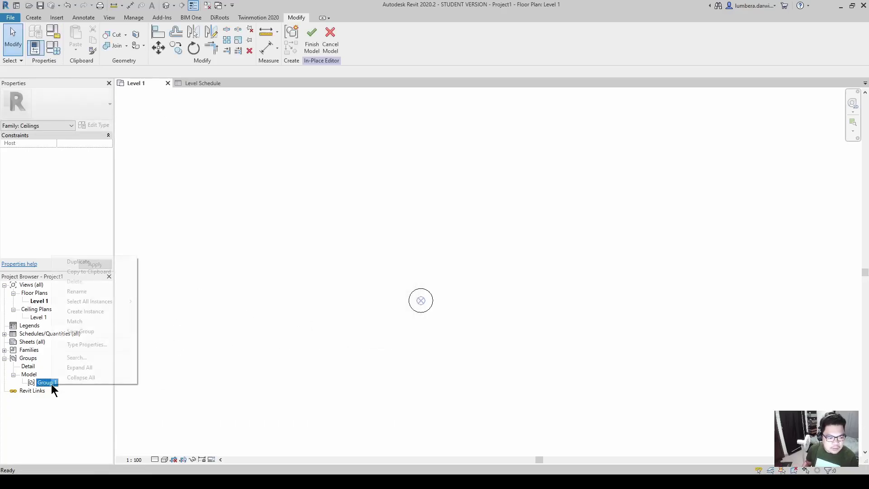
click(89, 323)
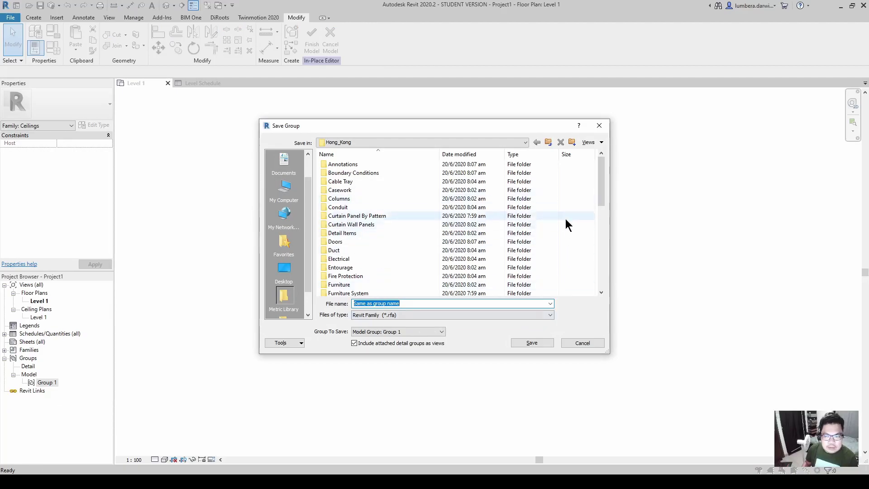
click(299, 199)
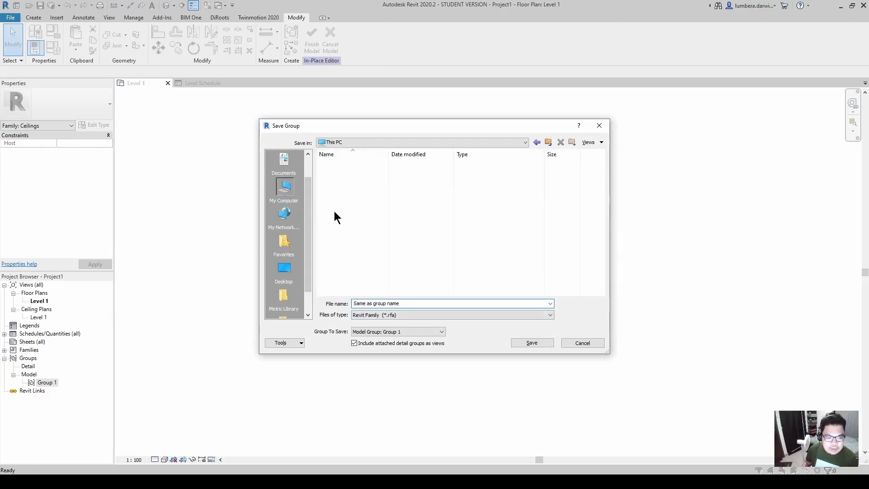
click(284, 271)
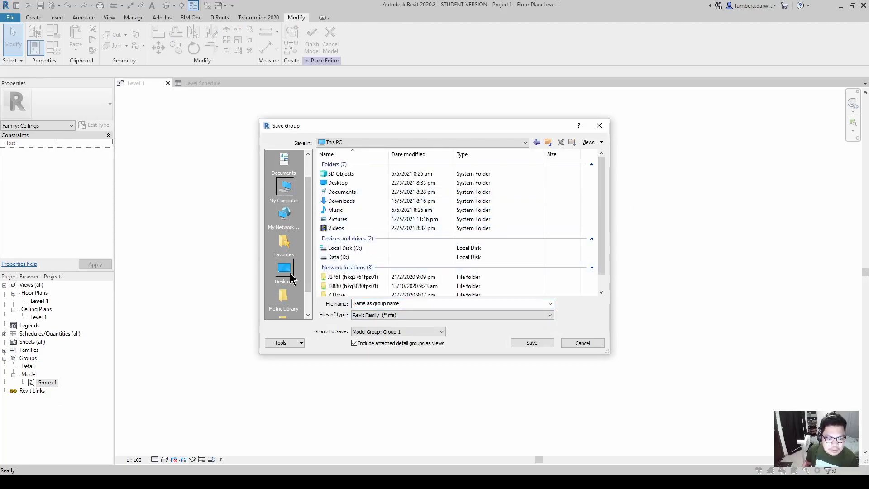
double_click(343, 207)
click(413, 303)
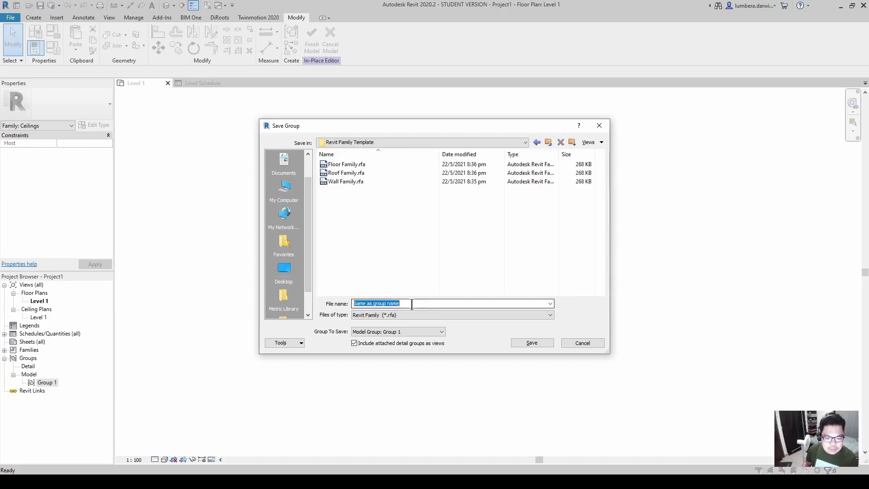
click(344, 181)
click(366, 302)
click(362, 304)
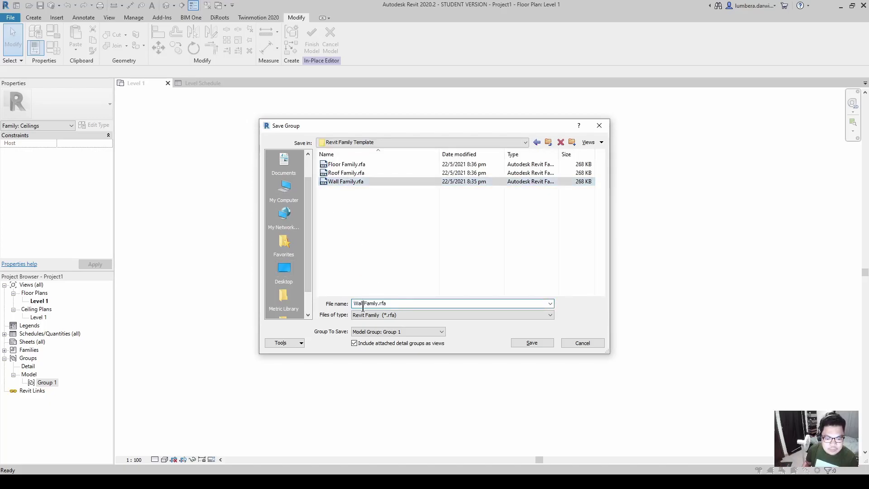
key(Delete)
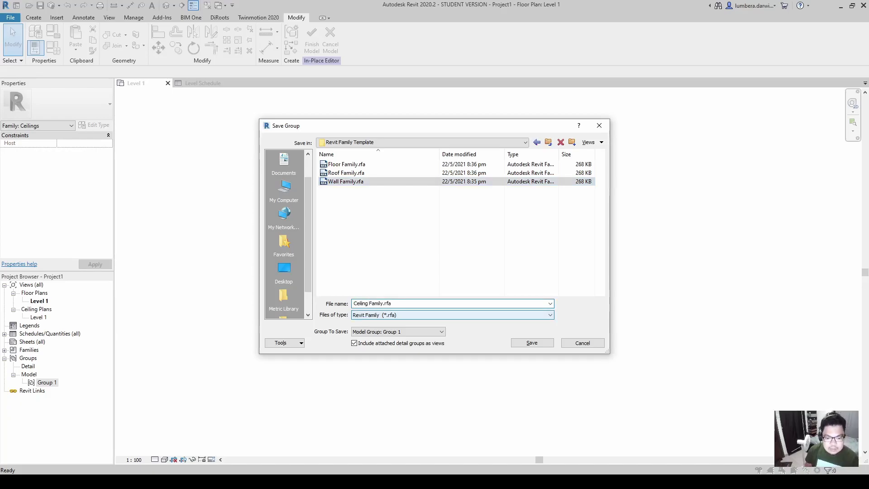
text(Ceiling)
click(525, 343)
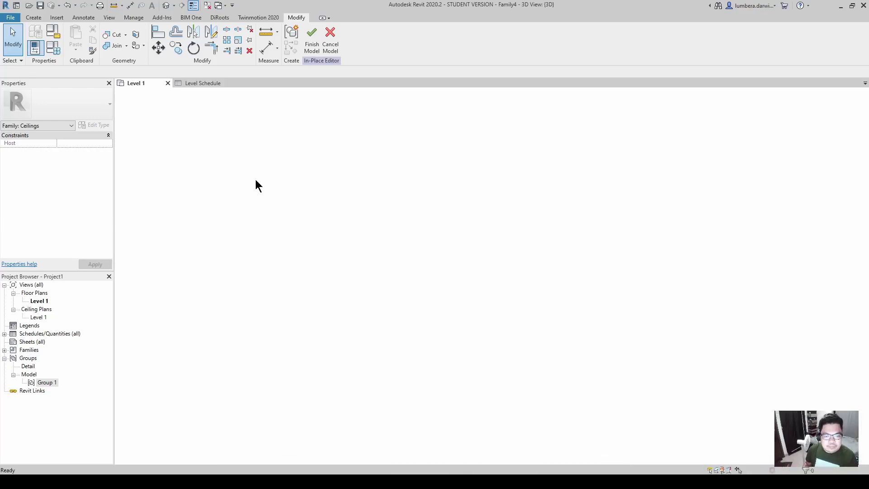
Cancel the in-place model, then open Ceiling Family.rfa from Desktop > Revit Family Template
click(331, 46)
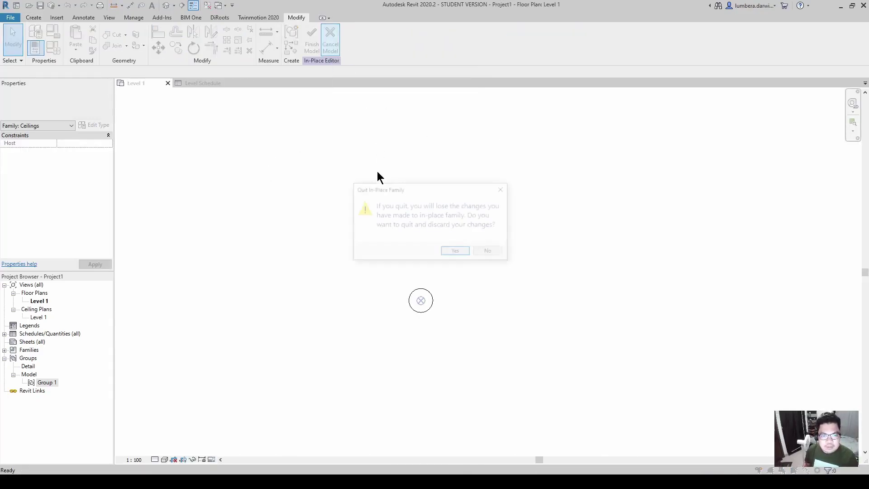
click(461, 252)
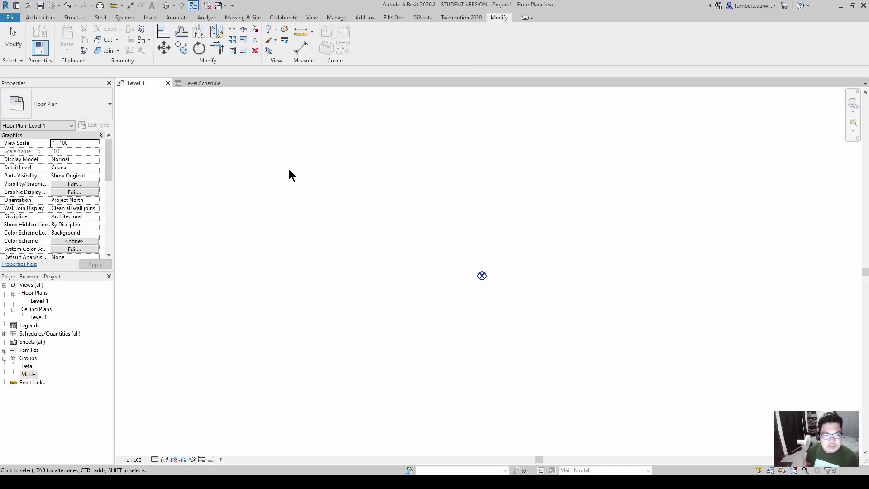
click(28, 5)
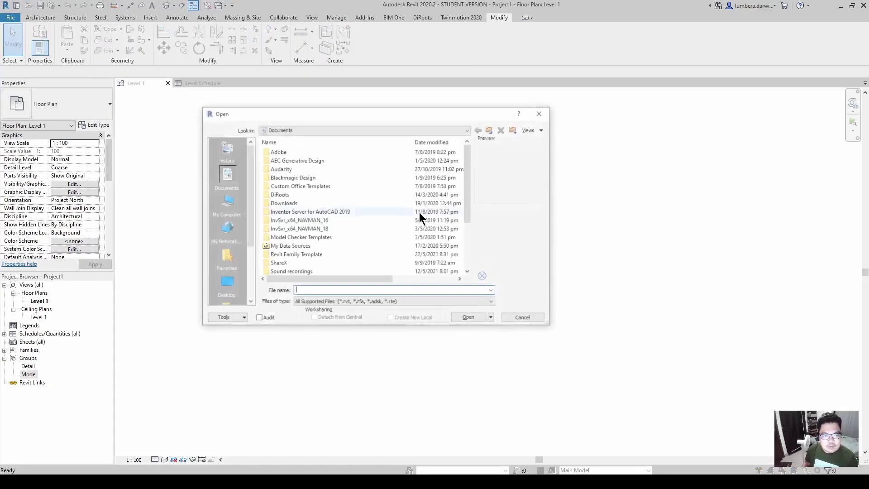
click(225, 283)
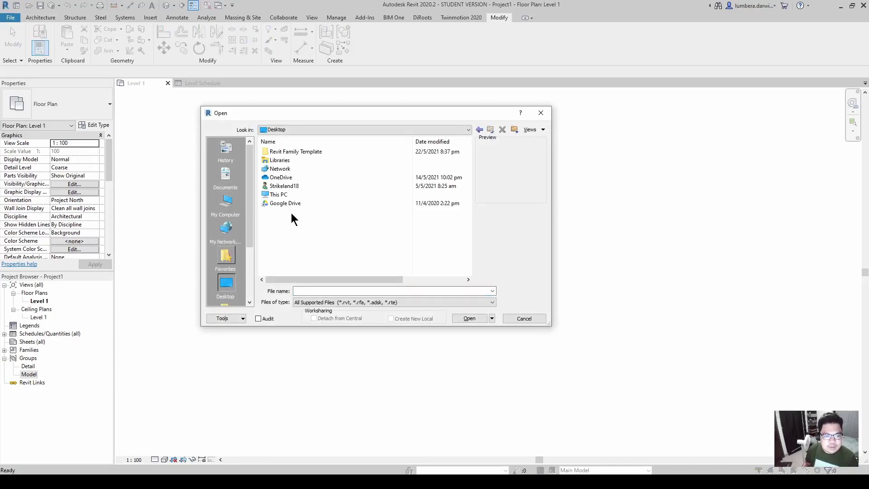
double_click(297, 152)
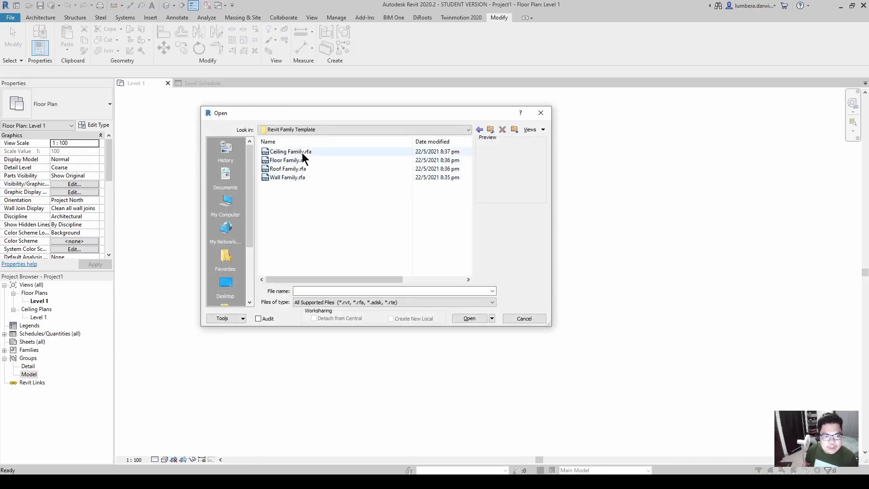
double_click(306, 151)
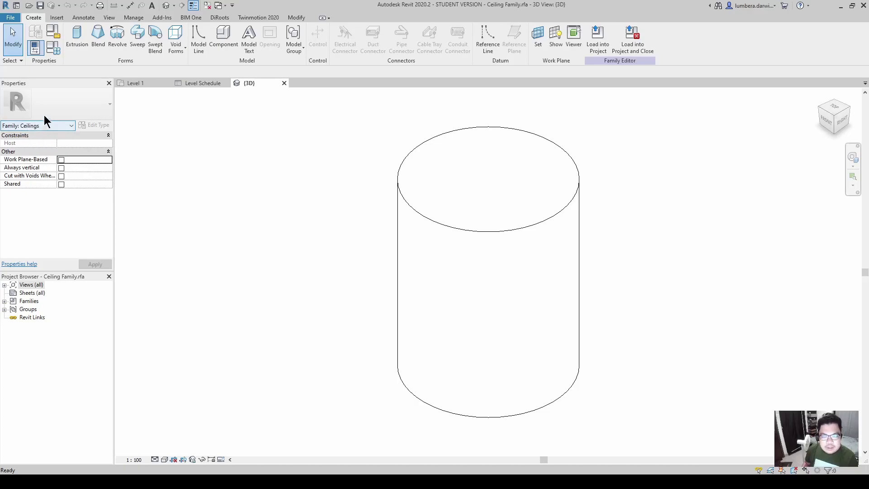
Delete the Ceiling family's placeholder cylinder, open the Level 1 floor plan, and save
click(406, 200)
key(Delete)
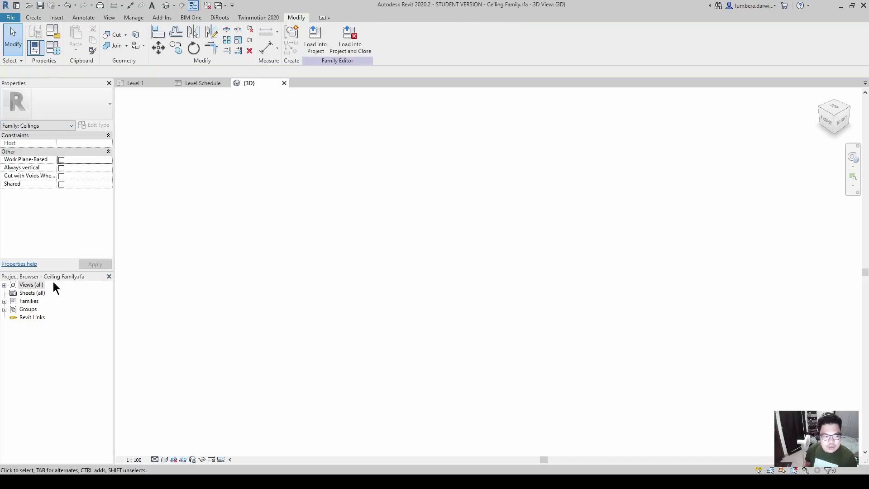
double_click(36, 285)
double_click(34, 309)
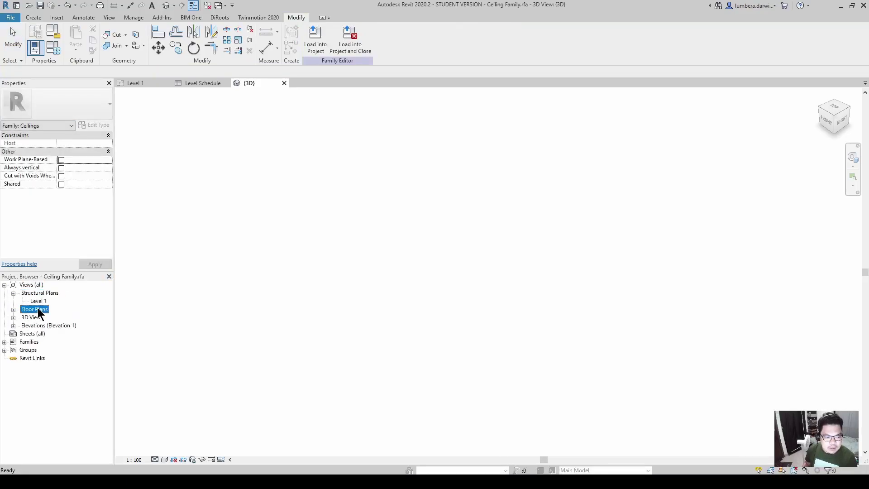
double_click(39, 318)
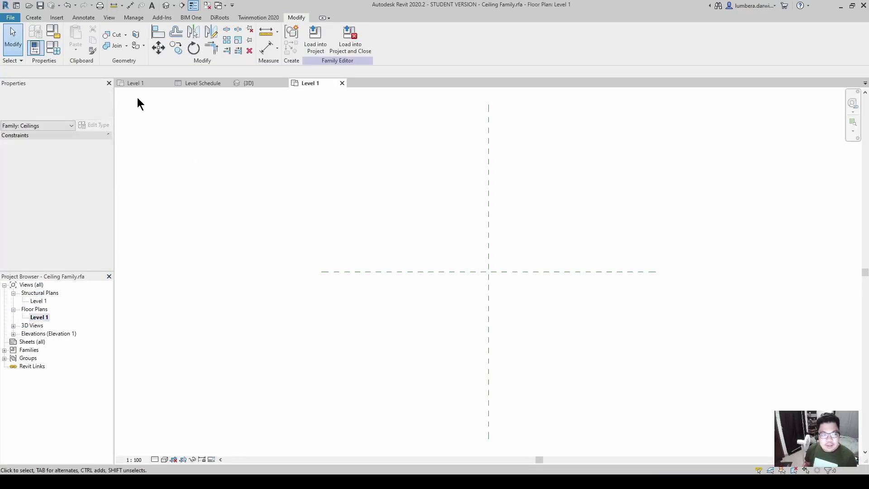
click(41, 5)
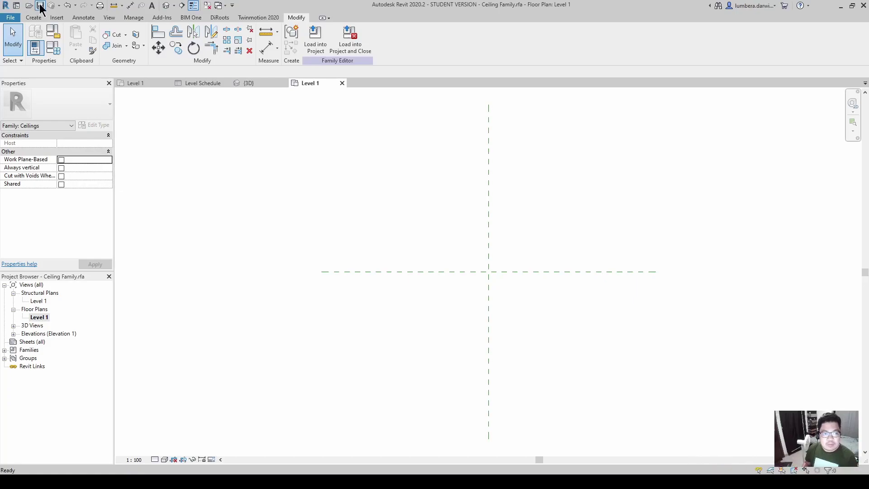
Open Floor Family.rfa, delete its cylinder and save, then open Roof Family.rfa
click(29, 6)
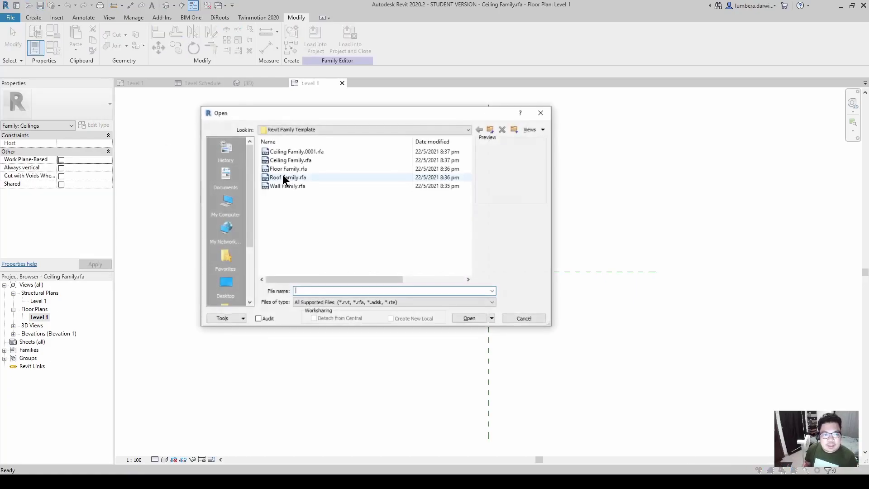
click(300, 168)
double_click(300, 168)
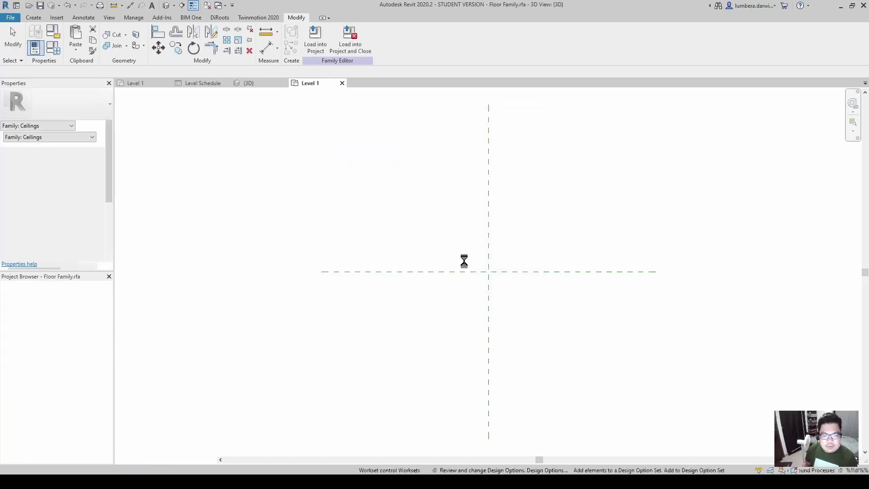
click(463, 229)
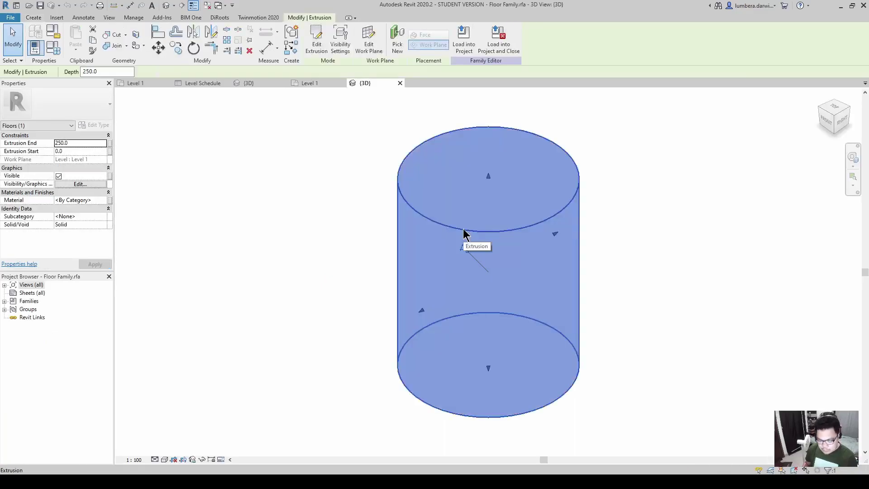
key(Delete)
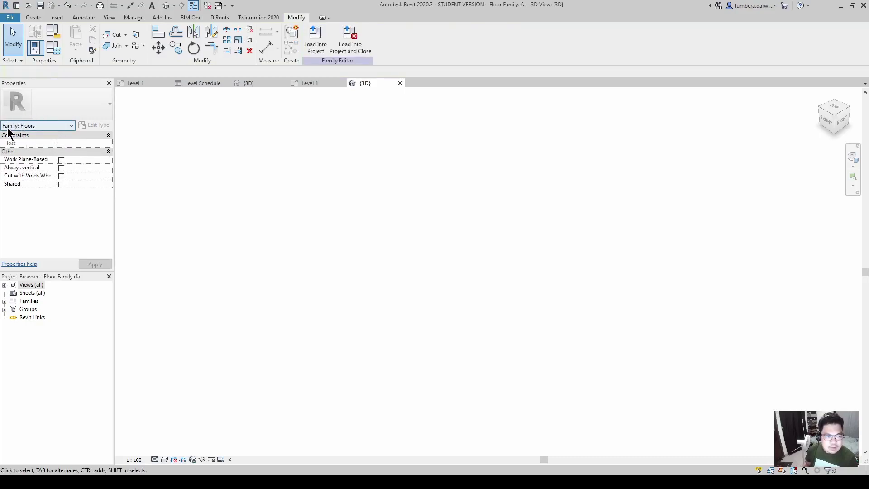
click(41, 5)
click(29, 5)
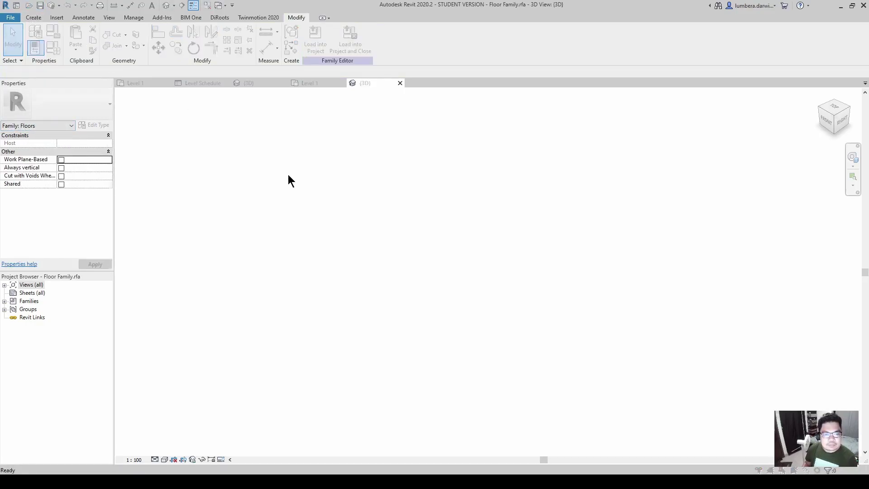
double_click(301, 186)
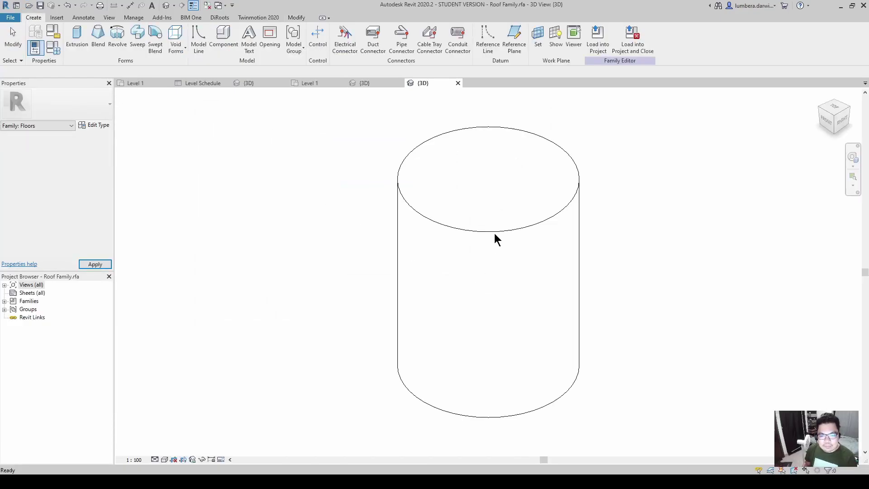
Delete the Roof family's cylinder, then open Wall Family.rfa and delete its cylinder
click(494, 234)
key(Delete)
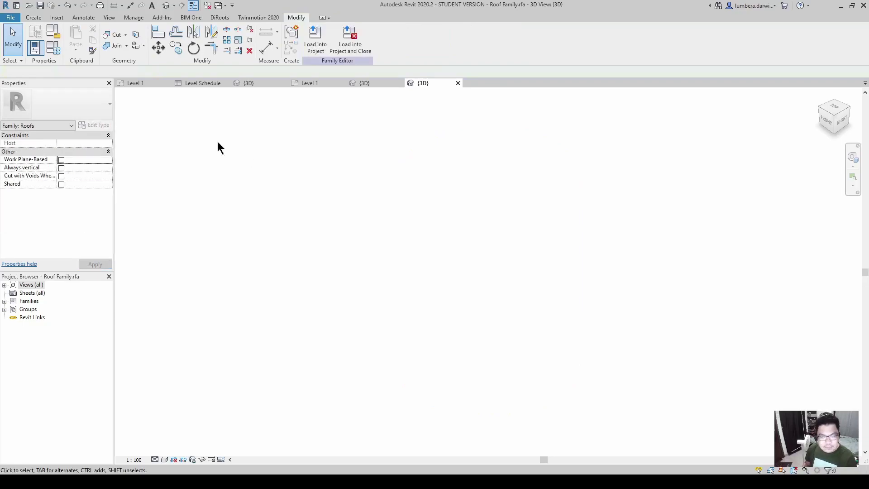
click(30, 7)
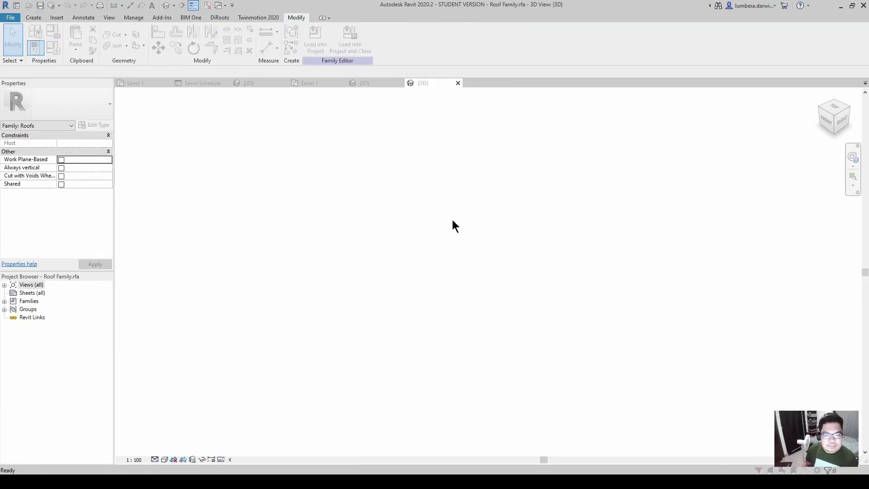
click(307, 203)
double_click(307, 203)
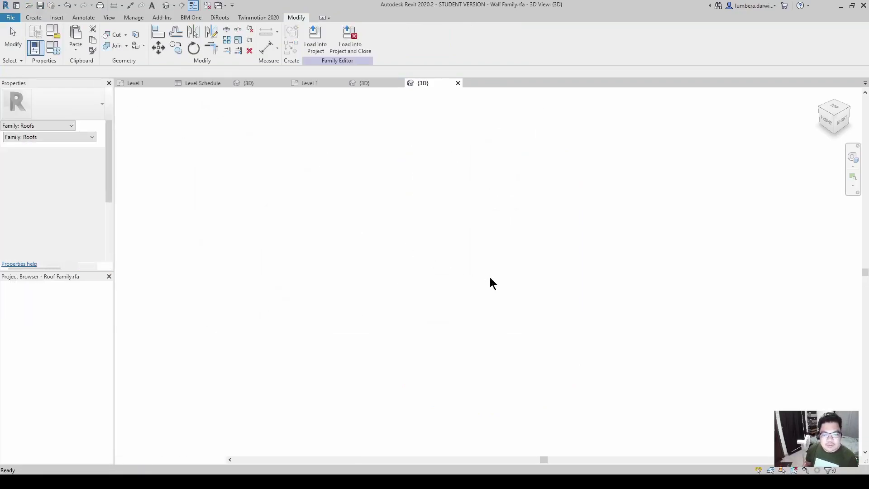
click(495, 235)
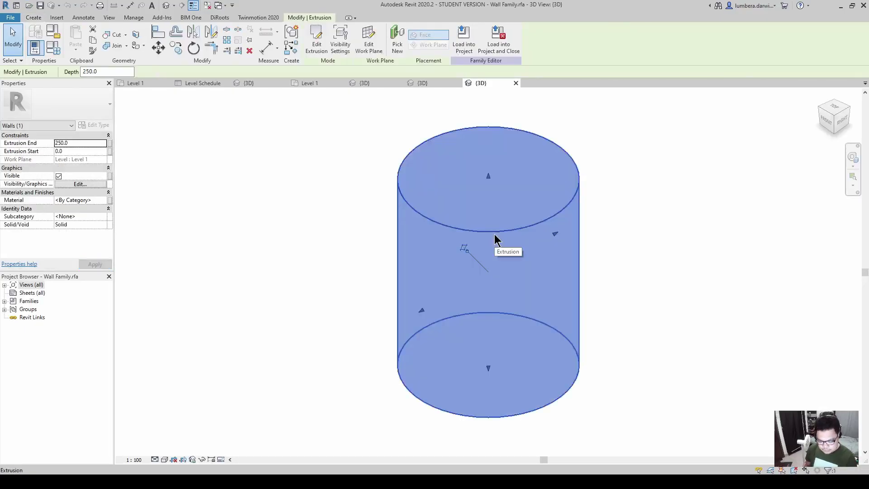
key(Delete)
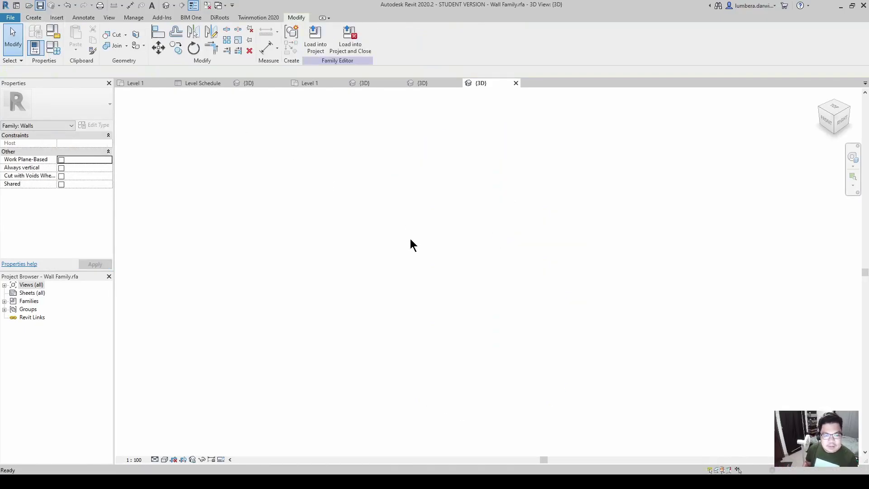